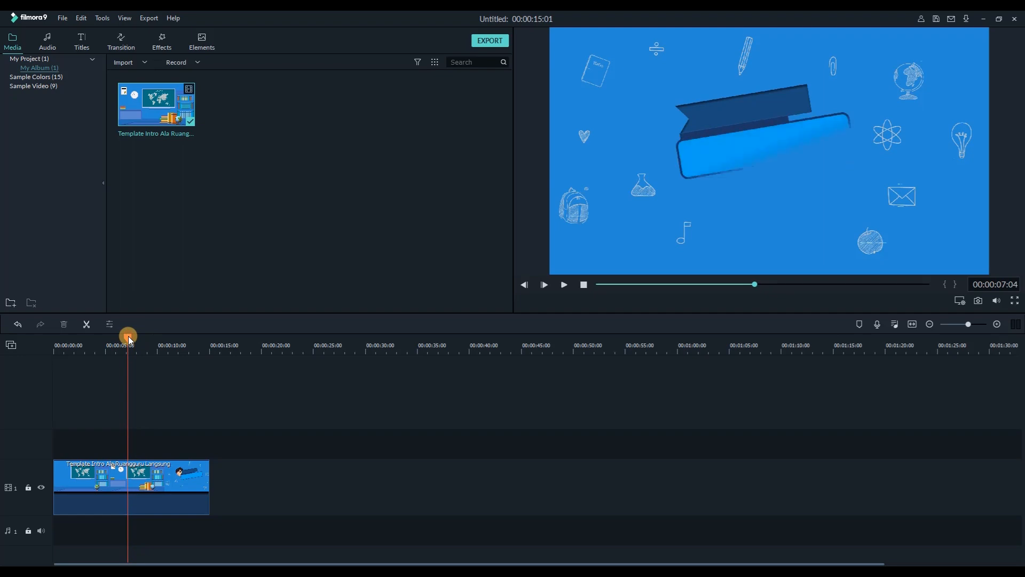
Add the Credit 4 title on the track above the intro clip, starting at 00:00:07:12.
{"action": "left_click_drag", "start_coordinate": [129, 336], "coordinate": [131, 335]}
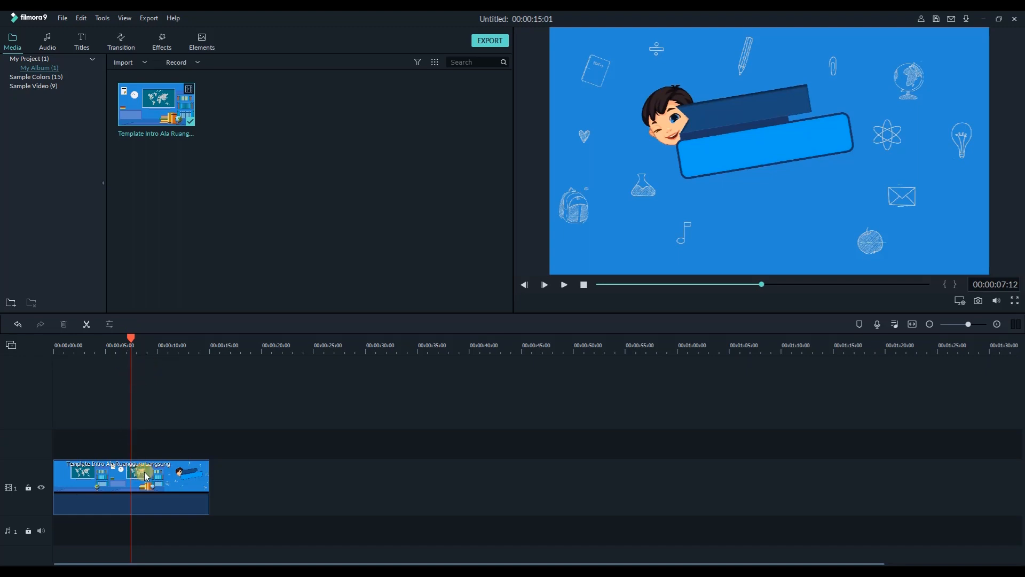
{"action": "left_click", "coordinate": [84, 38]}
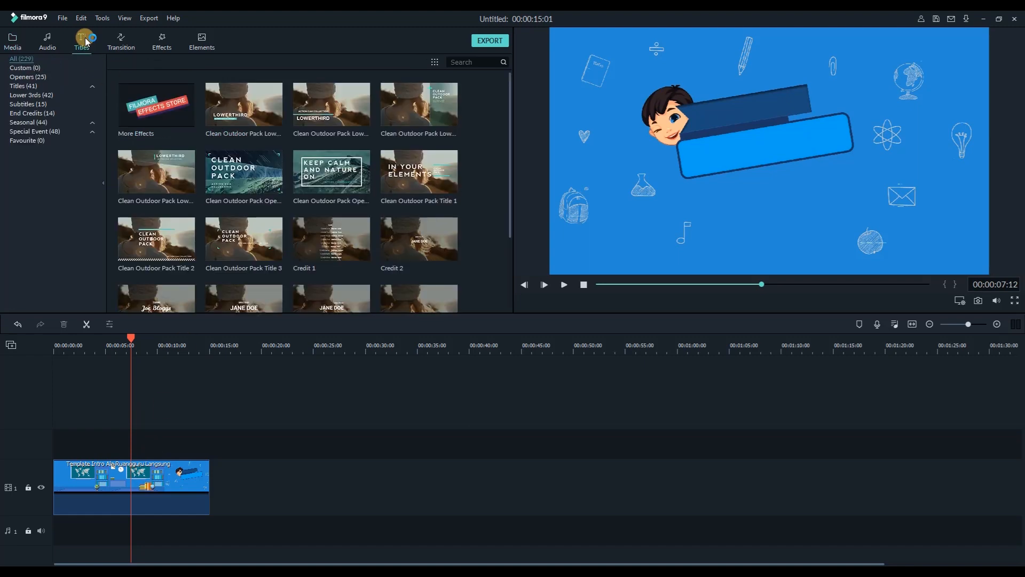
{"action": "scroll", "coordinate": [288, 161], "scroll_direction": "down", "scroll_amount": 5}
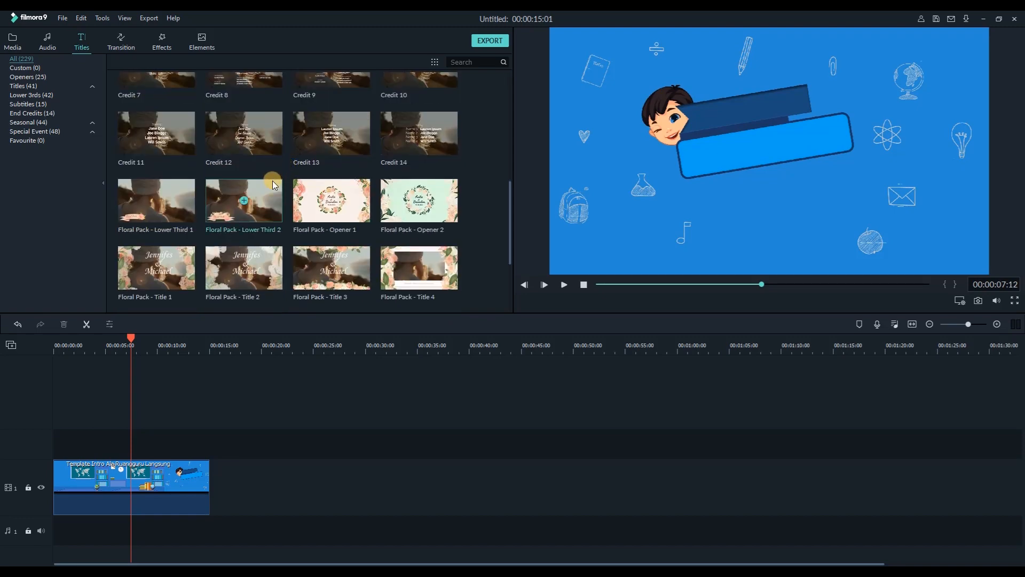
{"action": "scroll", "coordinate": [252, 190], "scroll_direction": "up", "scroll_amount": 6}
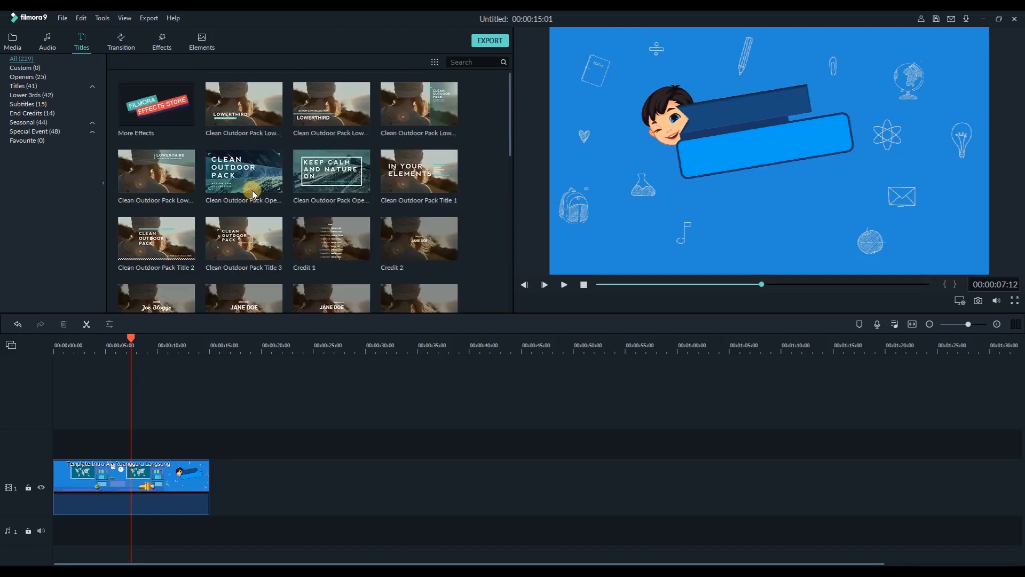
{"action": "scroll", "coordinate": [250, 192], "scroll_direction": "down", "scroll_amount": 4}
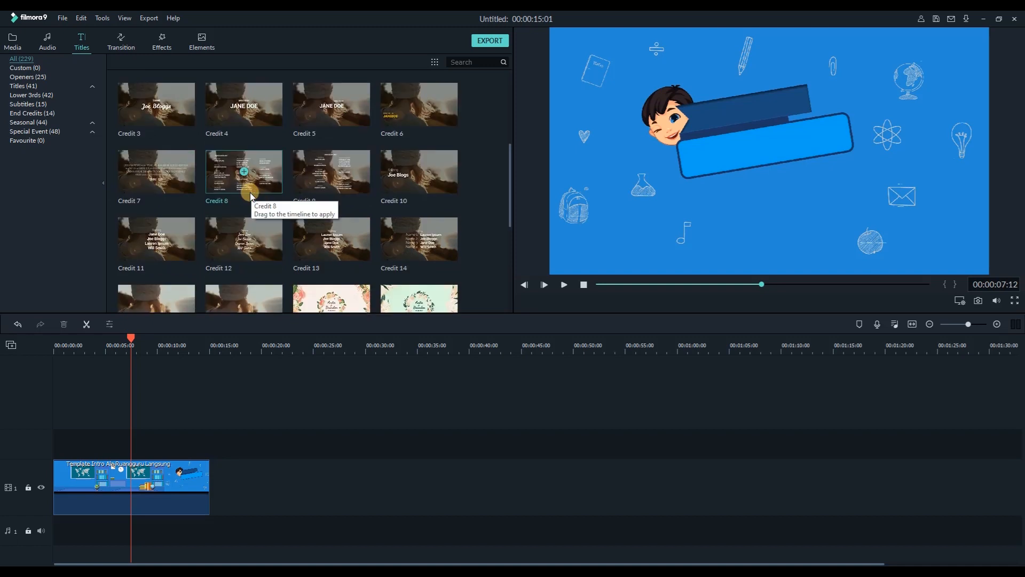
{"action": "left_click", "coordinate": [255, 117]}
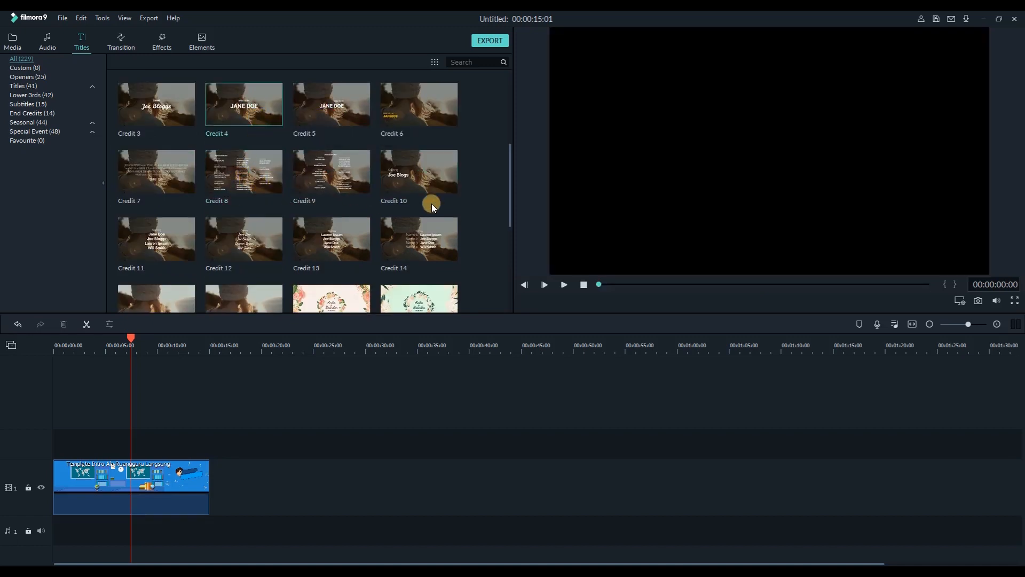
{"action": "scroll", "coordinate": [332, 153], "scroll_direction": "up", "scroll_amount": 4}
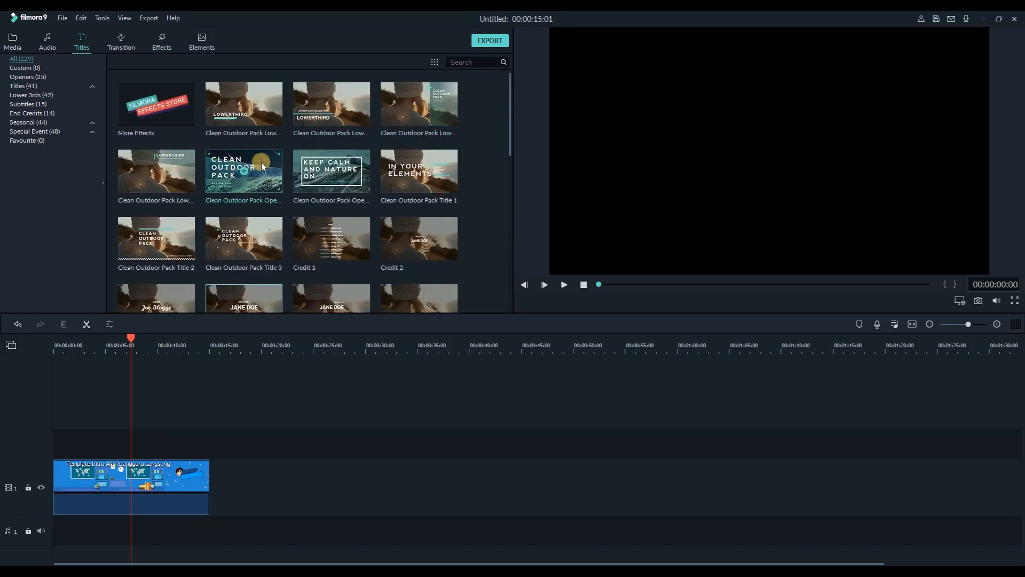
{"action": "scroll", "coordinate": [253, 191], "scroll_direction": "down", "scroll_amount": 10}
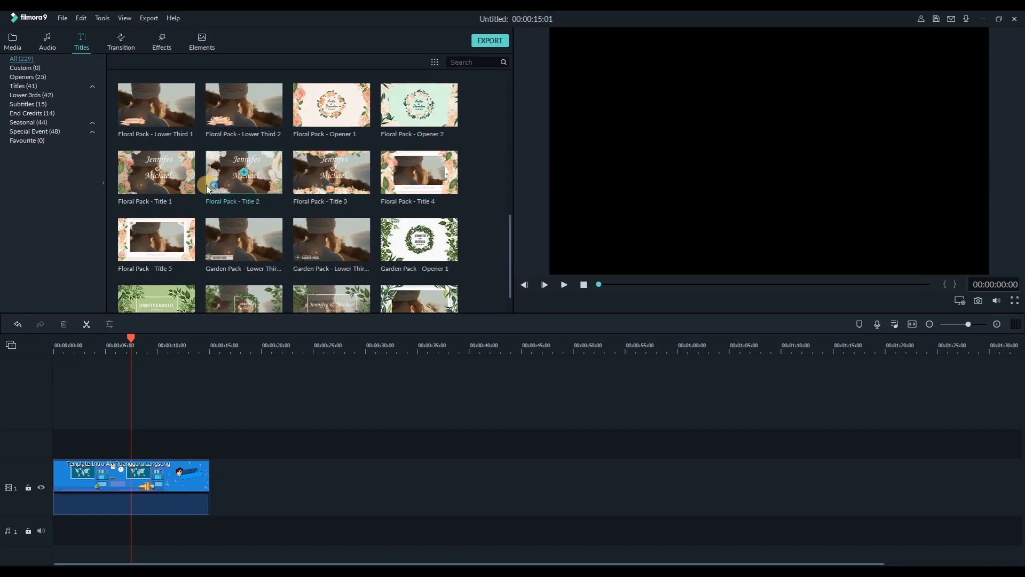
{"action": "scroll", "coordinate": [299, 175], "scroll_direction": "up", "scroll_amount": 10}
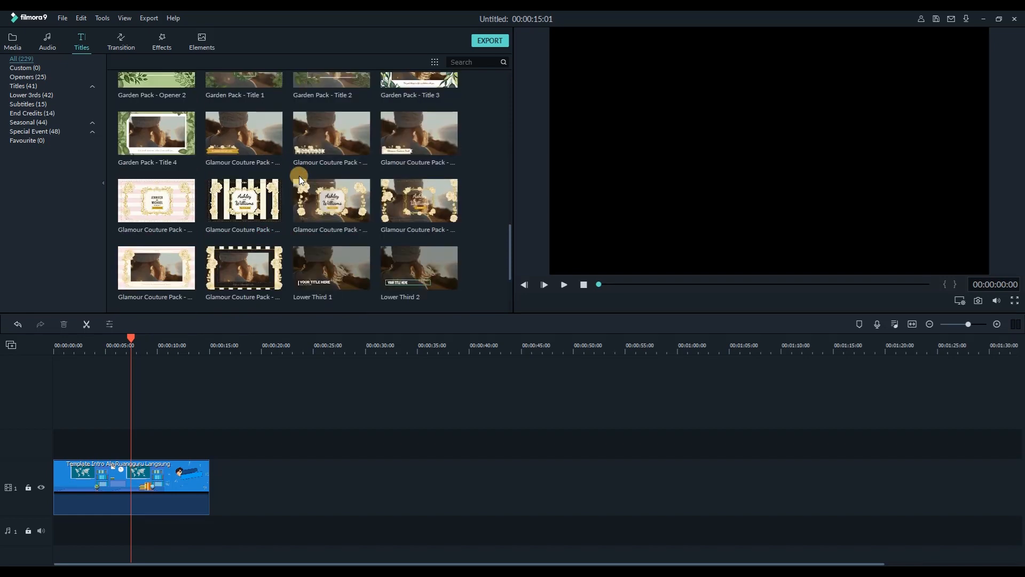
{"action": "scroll", "coordinate": [272, 184], "scroll_direction": "up", "scroll_amount": 1}
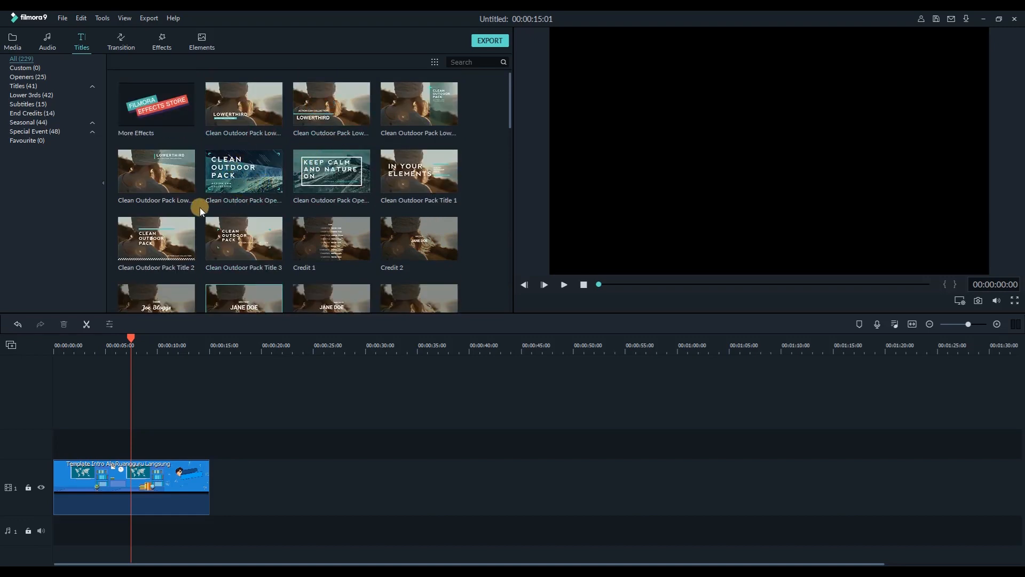
{"action": "scroll", "coordinate": [199, 207], "scroll_direction": "down", "scroll_amount": 10}
{"action": "scroll", "coordinate": [200, 207], "scroll_direction": "up", "scroll_amount": 10}
{"action": "scroll", "coordinate": [240, 187], "scroll_direction": "down", "scroll_amount": 4}
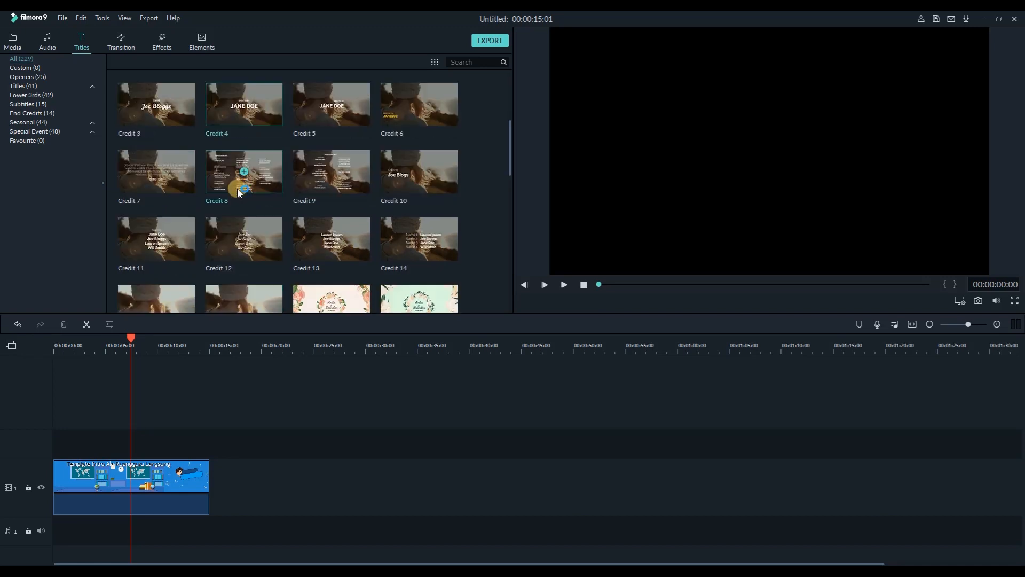
{"action": "left_click_drag", "start_coordinate": [233, 187], "coordinate": [130, 449]}
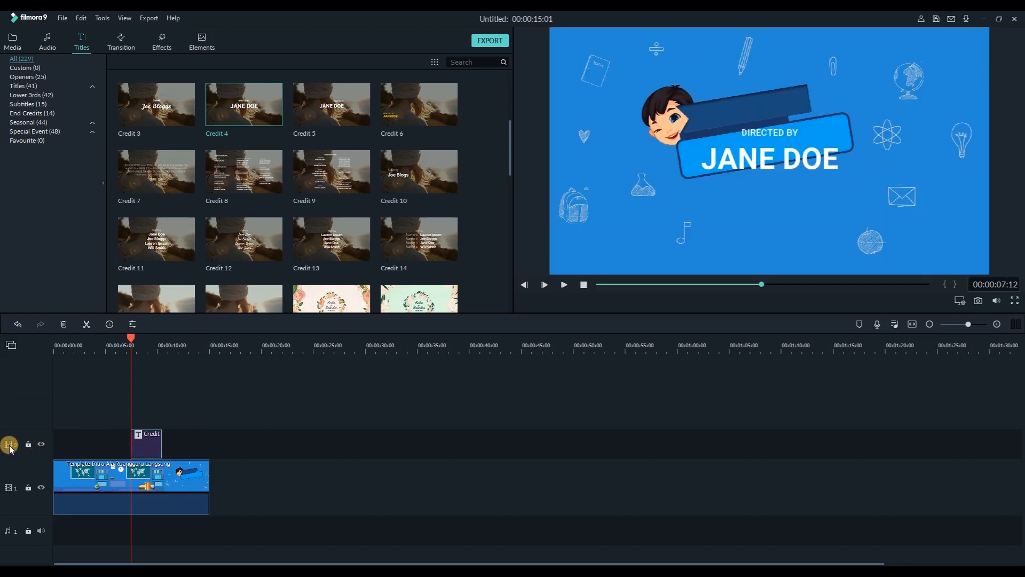
Move, tilt and shrink the title in the preview so it lies along the dark blue upper banner.
{"action": "left_click", "coordinate": [771, 159]}
{"action": "left_click_drag", "start_coordinate": [772, 111], "coordinate": [745, 95]}
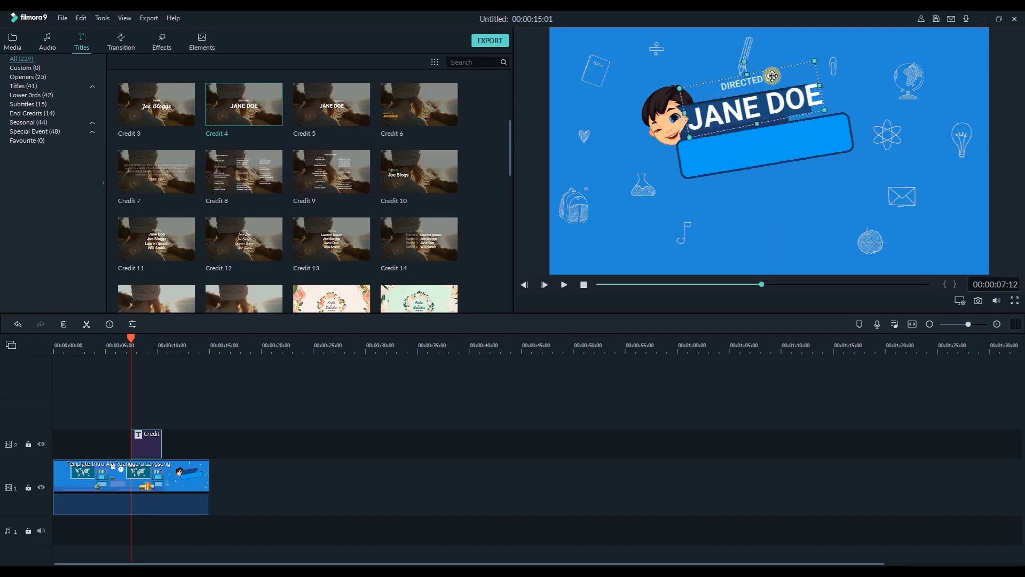
{"action": "left_click_drag", "start_coordinate": [817, 60], "coordinate": [789, 85]}
Delete the "DIRECTED BY" line from the title, centre the remaining text on the dark blue banner and apply the changes.
{"action": "double_click", "coordinate": [746, 92]}
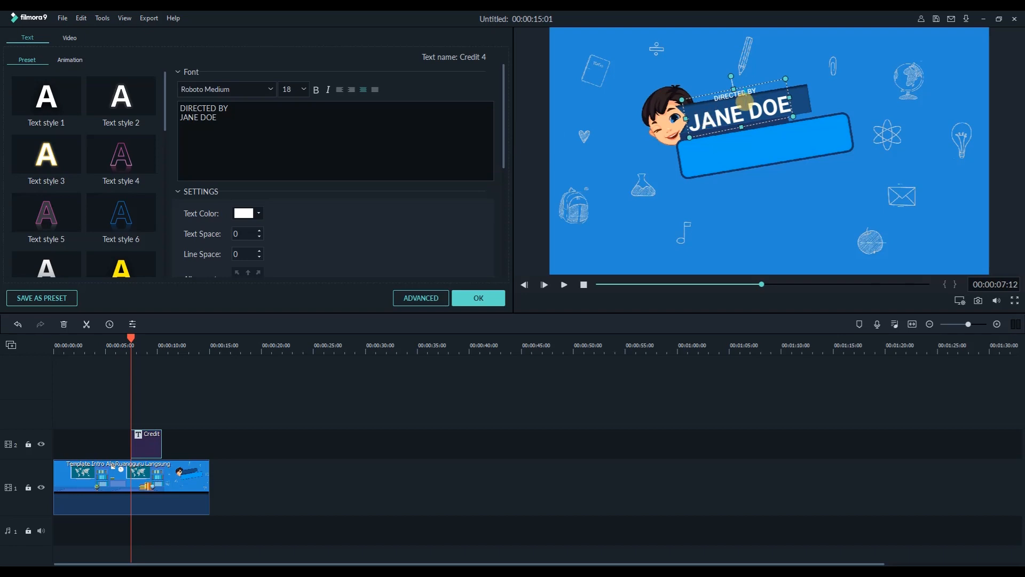
{"action": "left_click_drag", "start_coordinate": [240, 110], "coordinate": [140, 107]}
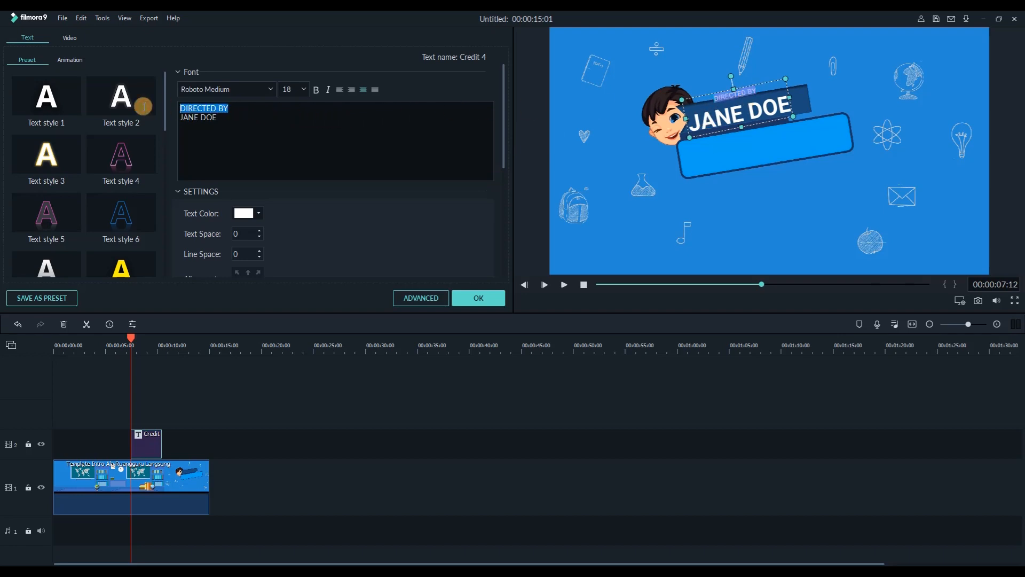
{"action": "key", "text": "BackSpace"}
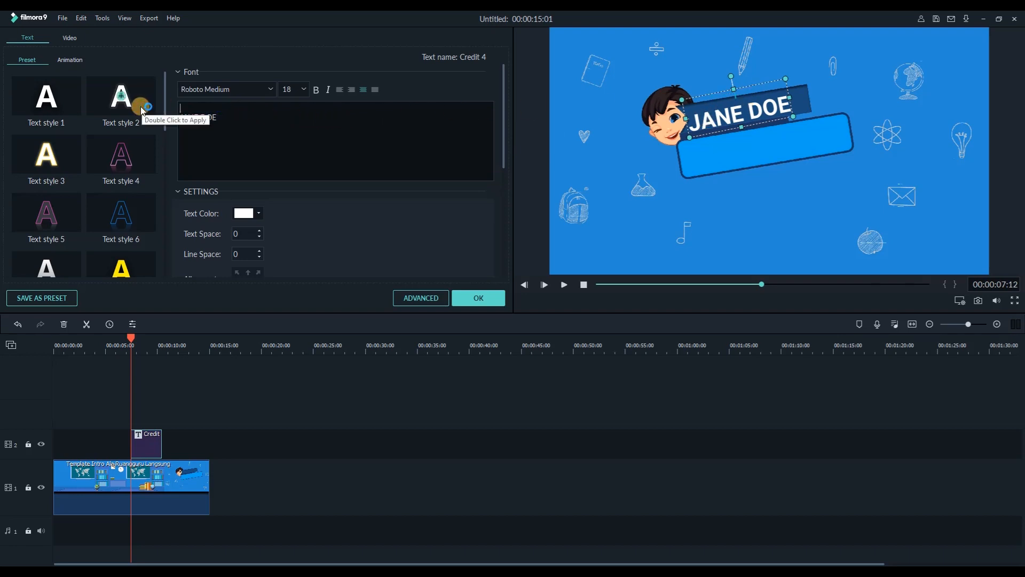
{"action": "key", "text": "Delete"}
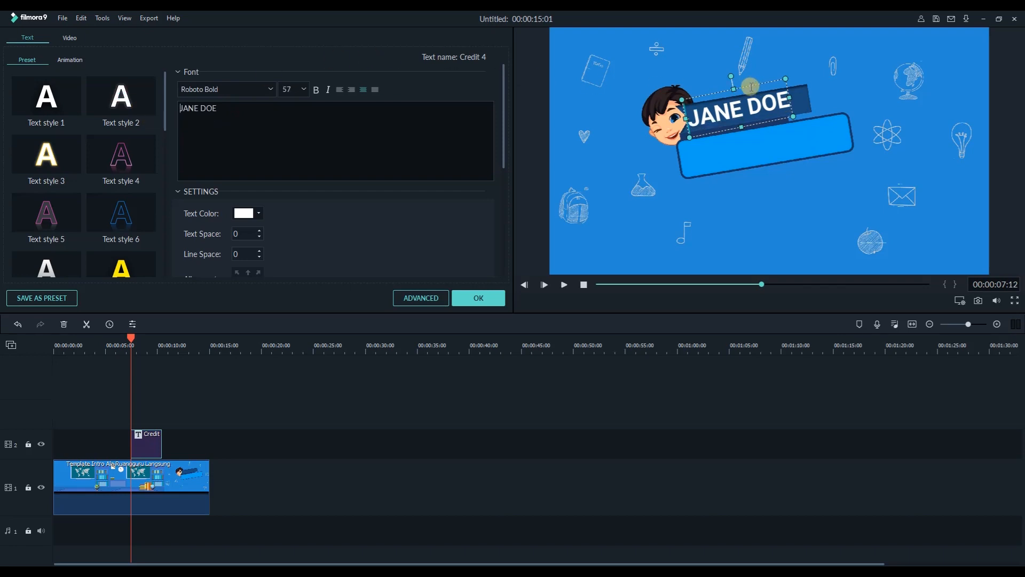
{"action": "left_click_drag", "start_coordinate": [751, 87], "coordinate": [737, 76]}
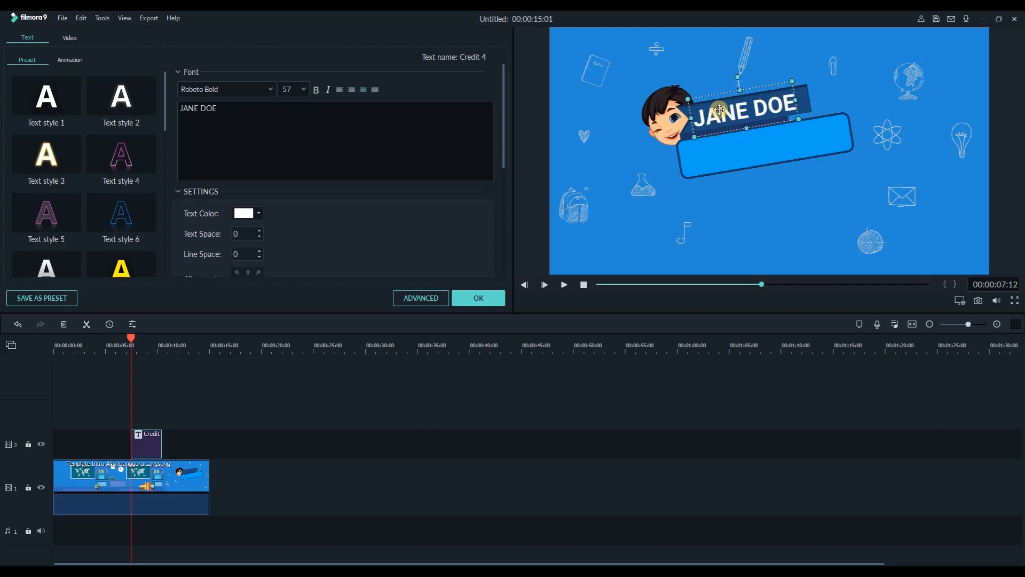
{"action": "left_click", "coordinate": [473, 297]}
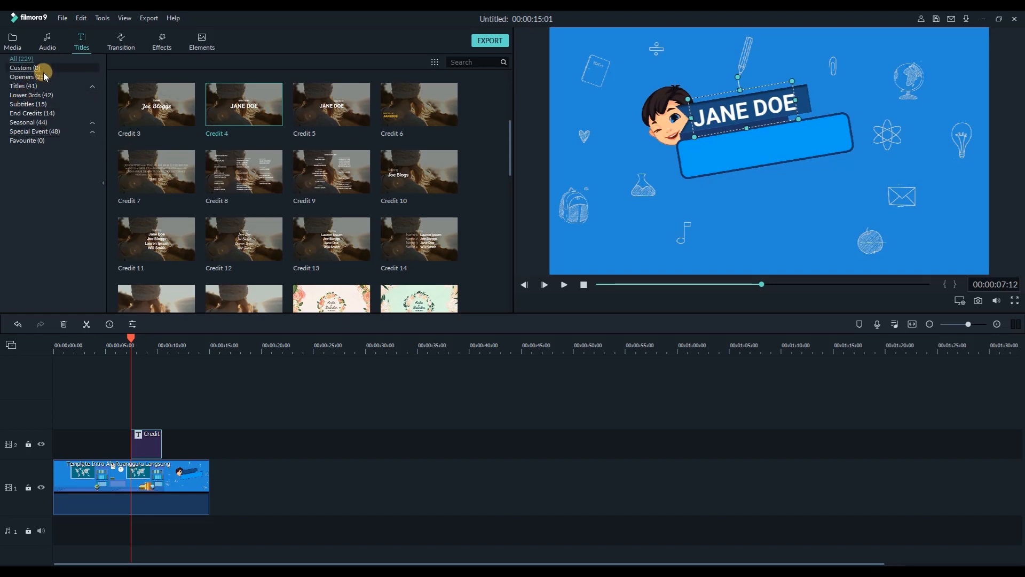
Add a second Credit 4 title on a new track above the first one, starting slightly after it.
{"action": "left_click", "coordinate": [31, 60]}
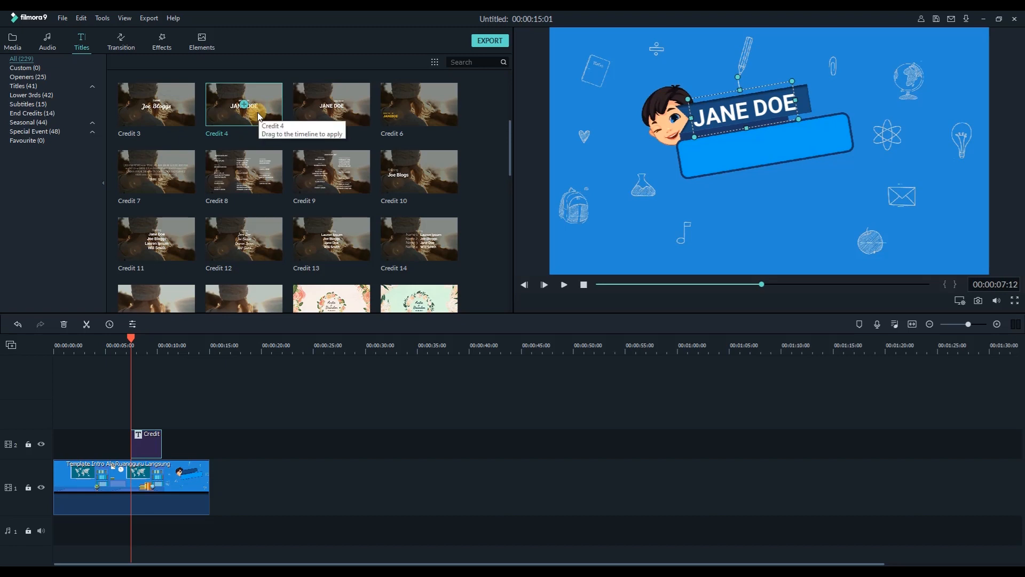
{"action": "left_click_drag", "start_coordinate": [265, 119], "coordinate": [179, 444]}
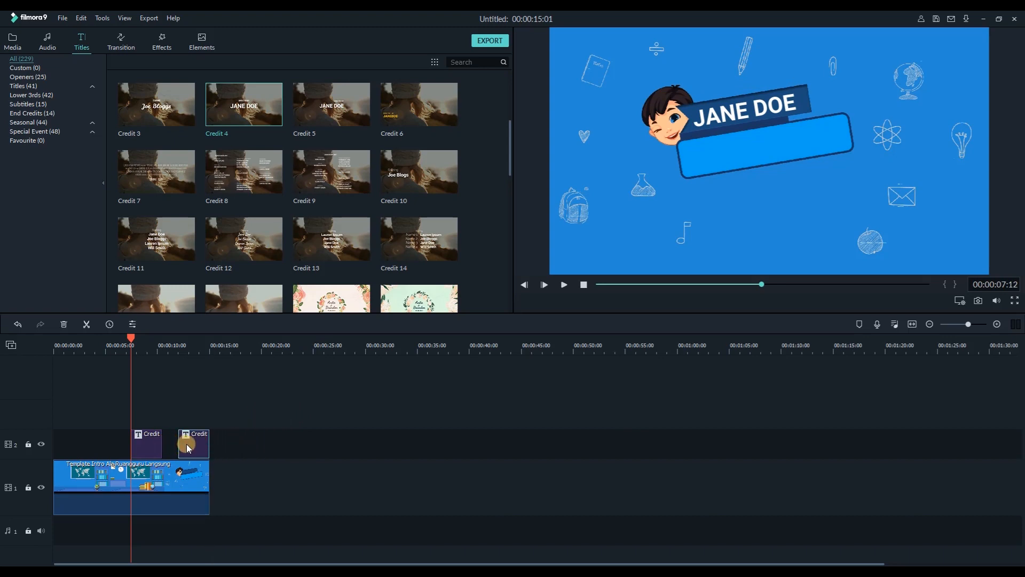
{"action": "left_click_drag", "start_coordinate": [187, 444], "coordinate": [181, 426]}
{"action": "mouse_move", "coordinate": [152, 408]}
{"action": "left_mouse_down"}
{"action": "mouse_move", "coordinate": [177, 441]}
{"action": "mouse_move", "coordinate": [229, 442]}
{"action": "mouse_move", "coordinate": [156, 410]}
{"action": "left_mouse_up"}
Extend the first Credit 4 title so that it ends together with the intro clip.
{"action": "left_click", "coordinate": [159, 438]}
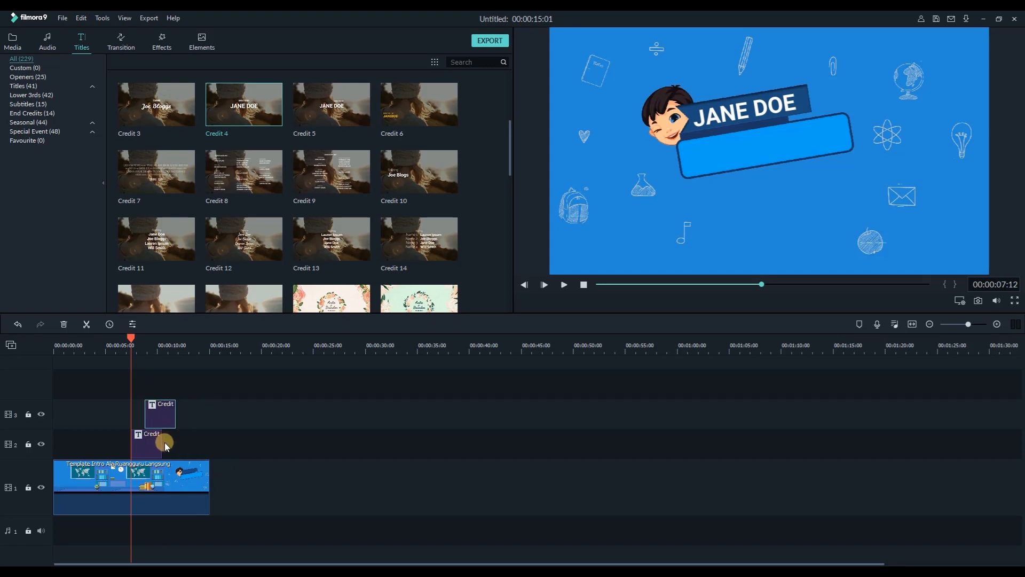
{"action": "left_click_drag", "start_coordinate": [161, 438], "coordinate": [170, 405]}
{"action": "left_click", "coordinate": [162, 416]}
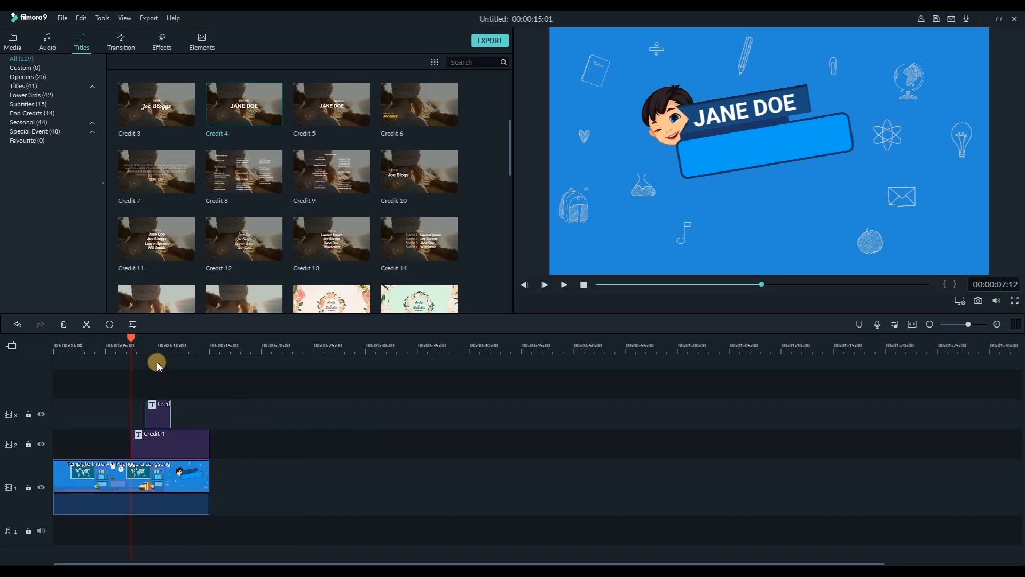
Play the sequence from 00:00:08:13 to its end to check the timing of both titles.
{"action": "left_click", "coordinate": [160, 346]}
{"action": "left_click", "coordinate": [746, 158]}
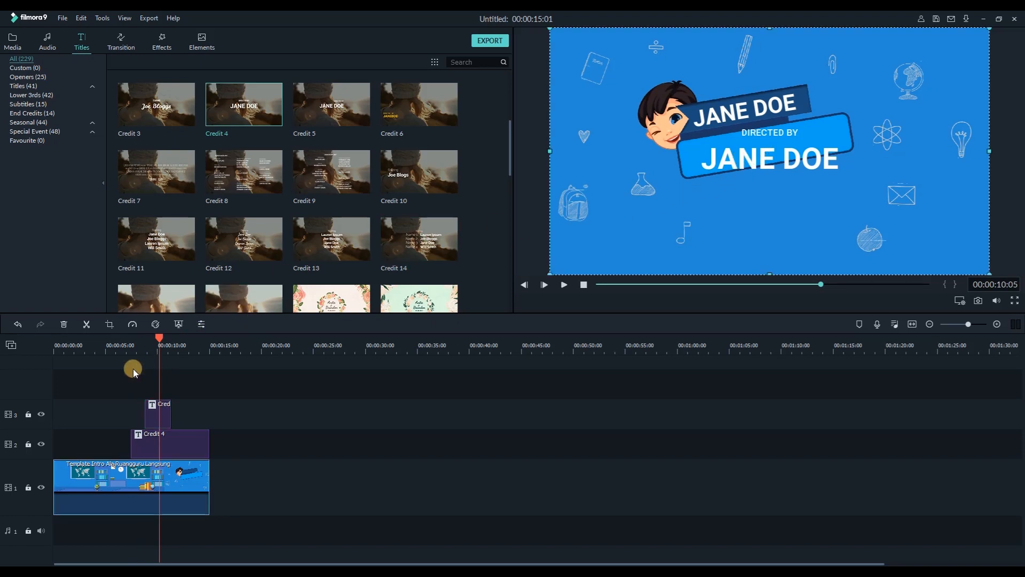
{"action": "left_click", "coordinate": [142, 349]}
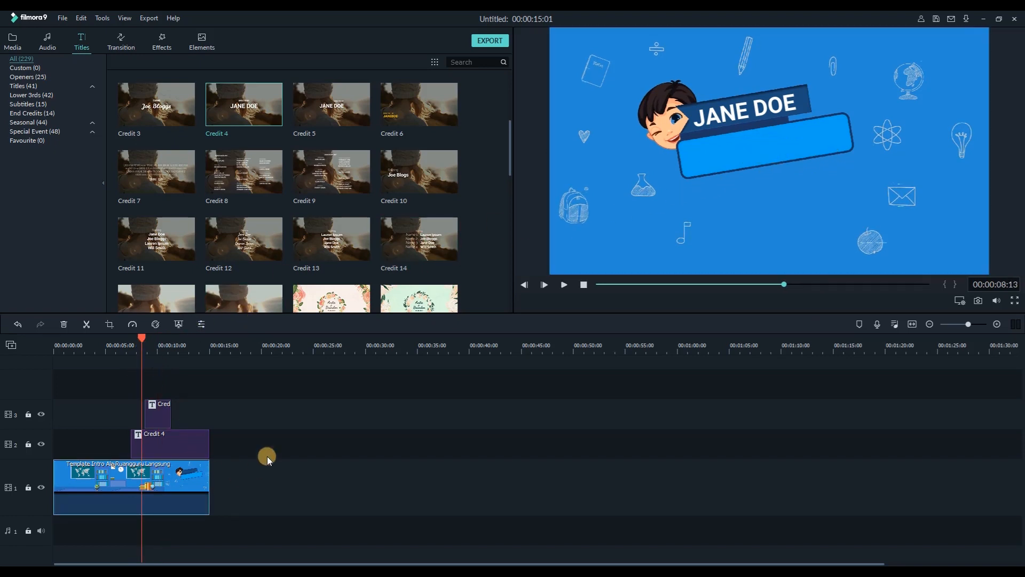
{"action": "left_click", "coordinate": [564, 285]}
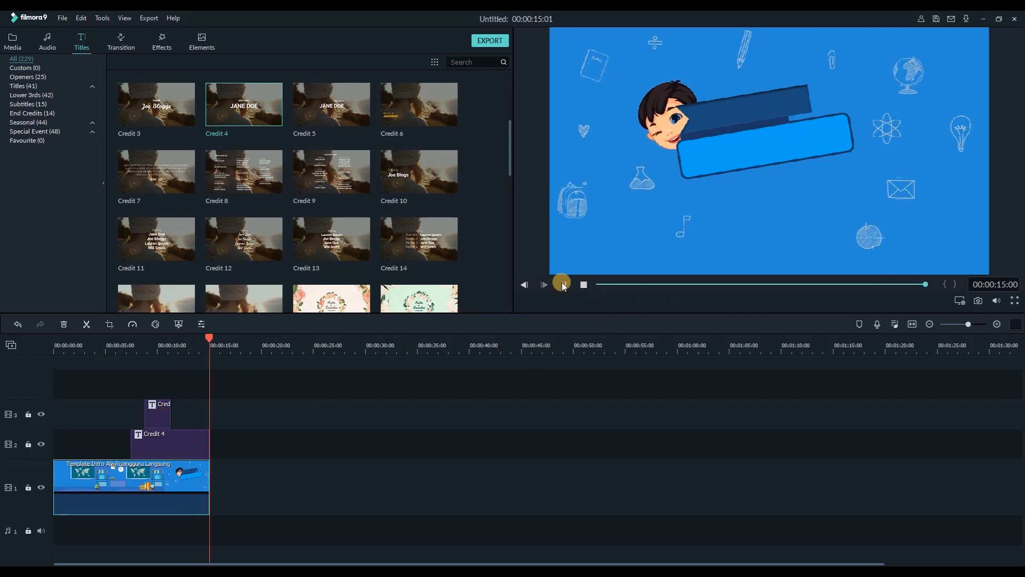
Extend the second Credit 4 title on track 3 to the end of the intro clip.
{"action": "left_click", "coordinate": [159, 412]}
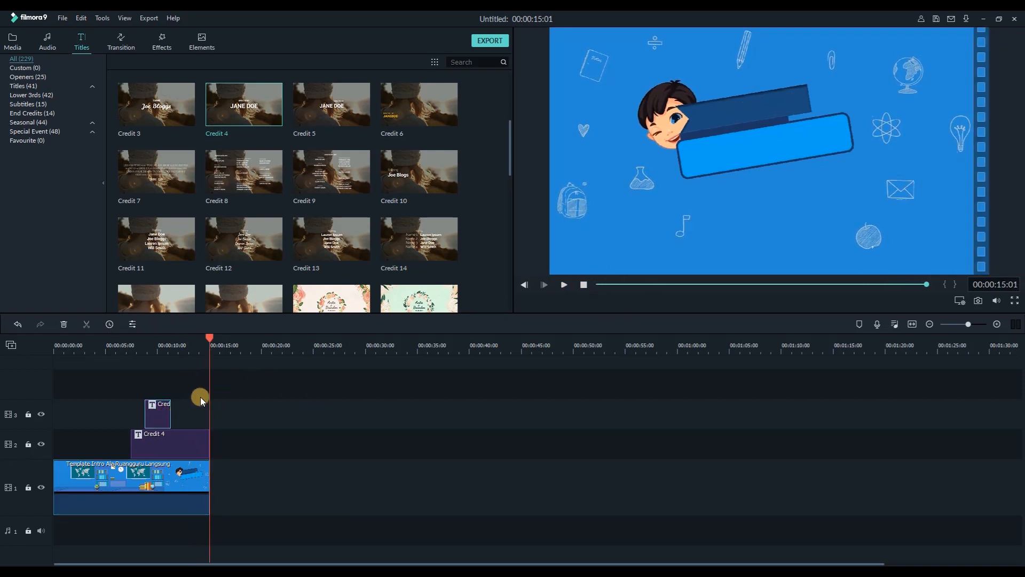
{"action": "left_click", "coordinate": [153, 418]}
{"action": "left_click", "coordinate": [145, 432]}
{"action": "left_click_drag", "start_coordinate": [171, 409], "coordinate": [209, 408]}
Open the second title's text for editing at 00:00:09:09 and set its font to Raleway SemiBold Italic.
{"action": "mouse_move", "coordinate": [168, 350]}
{"action": "left_mouse_down"}
{"action": "mouse_move", "coordinate": [167, 337]}
{"action": "mouse_move", "coordinate": [146, 345]}
{"action": "mouse_move", "coordinate": [225, 348]}
{"action": "mouse_move", "coordinate": [230, 336]}
{"action": "mouse_move", "coordinate": [131, 348]}
{"action": "mouse_move", "coordinate": [223, 348]}
{"action": "mouse_move", "coordinate": [152, 349]}
{"action": "left_mouse_up"}
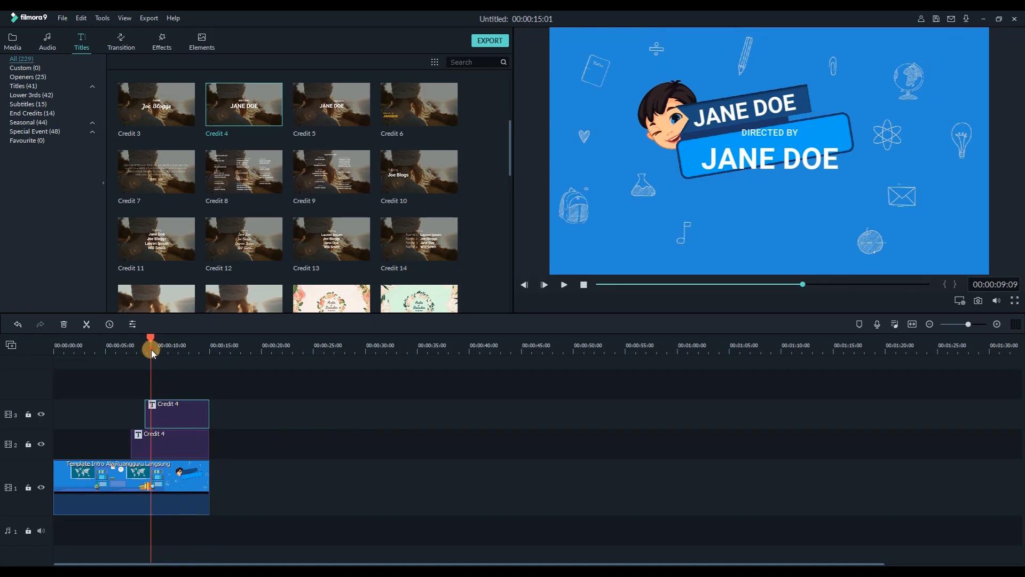
{"action": "left_click", "coordinate": [741, 156]}
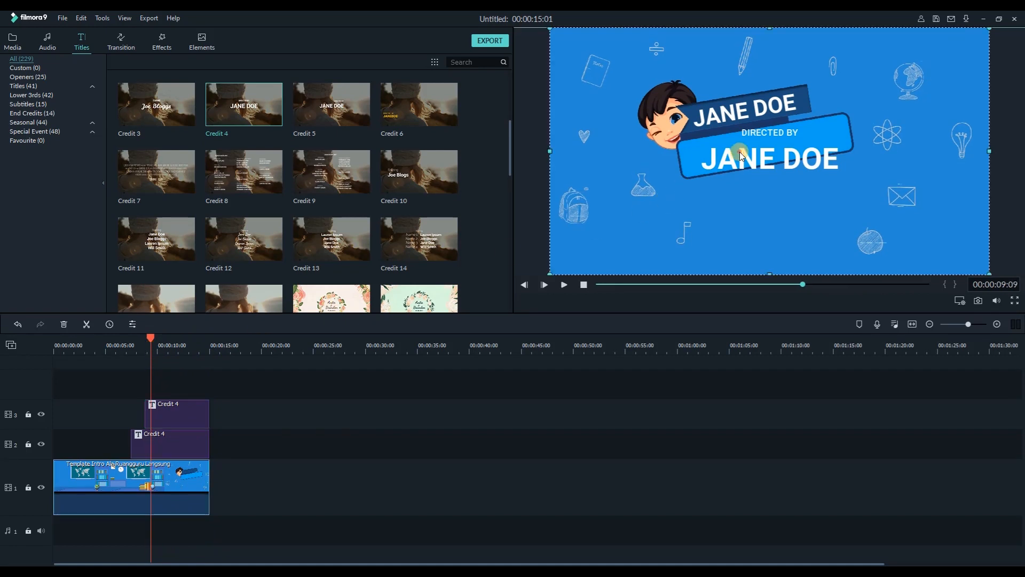
{"action": "double_click", "coordinate": [742, 156]}
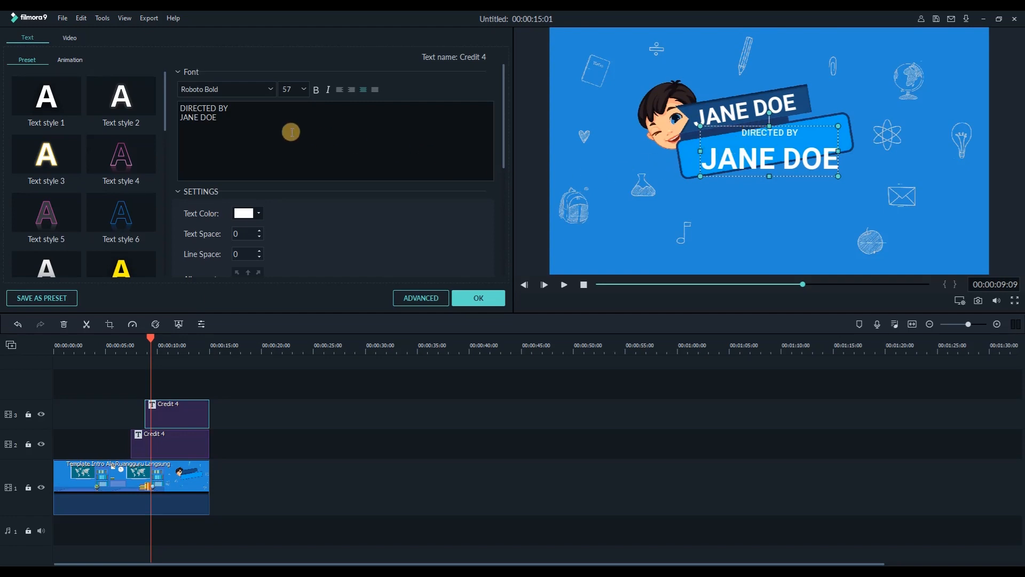
{"action": "left_click", "coordinate": [233, 117]}
{"action": "left_click", "coordinate": [270, 89]}
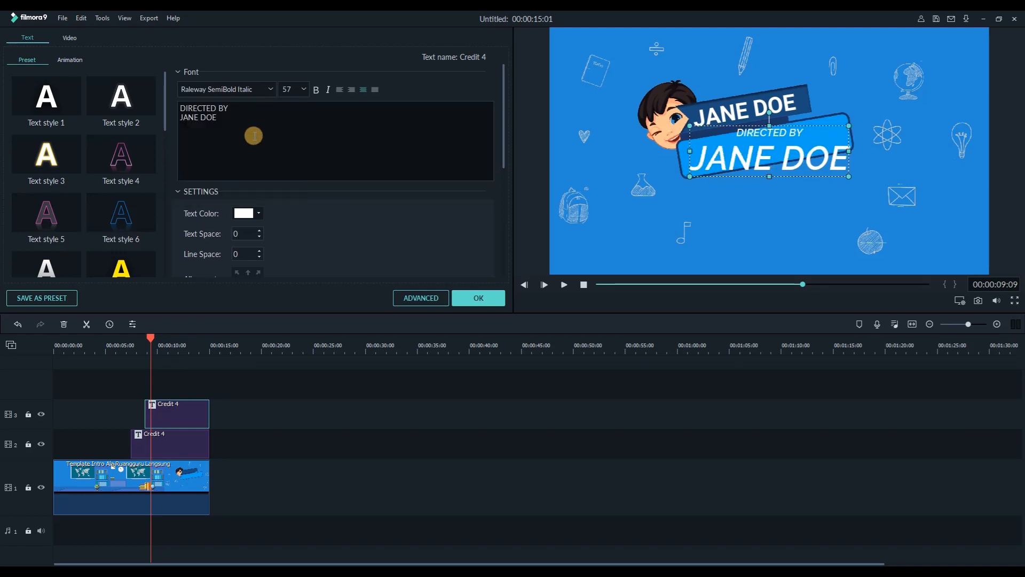
Delete the "DIRECTED BY" line from the second title, leaving only the name line.
{"action": "left_click_drag", "start_coordinate": [238, 118], "coordinate": [161, 110]}
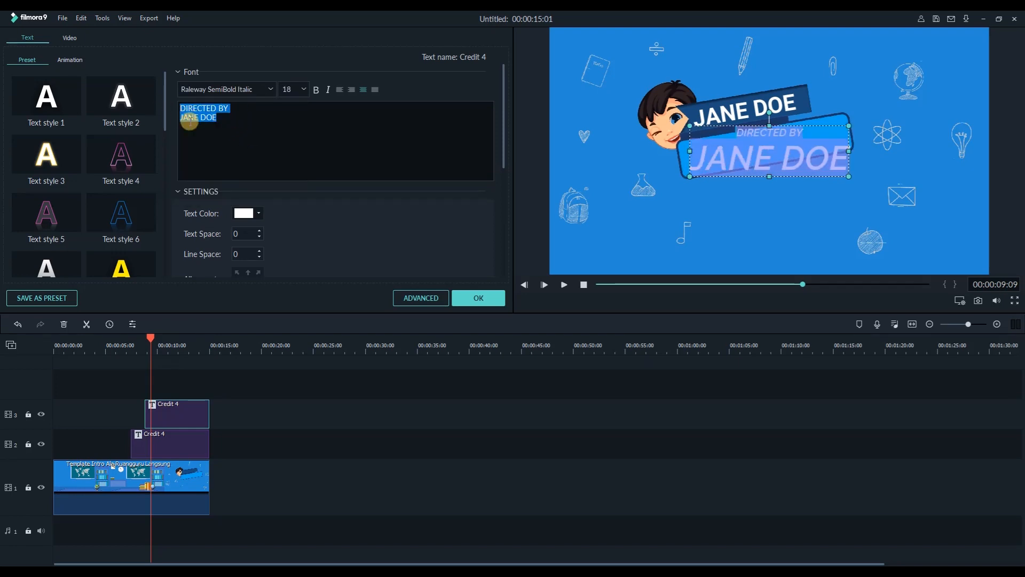
{"action": "left_click_drag", "start_coordinate": [229, 109], "coordinate": [182, 104]}
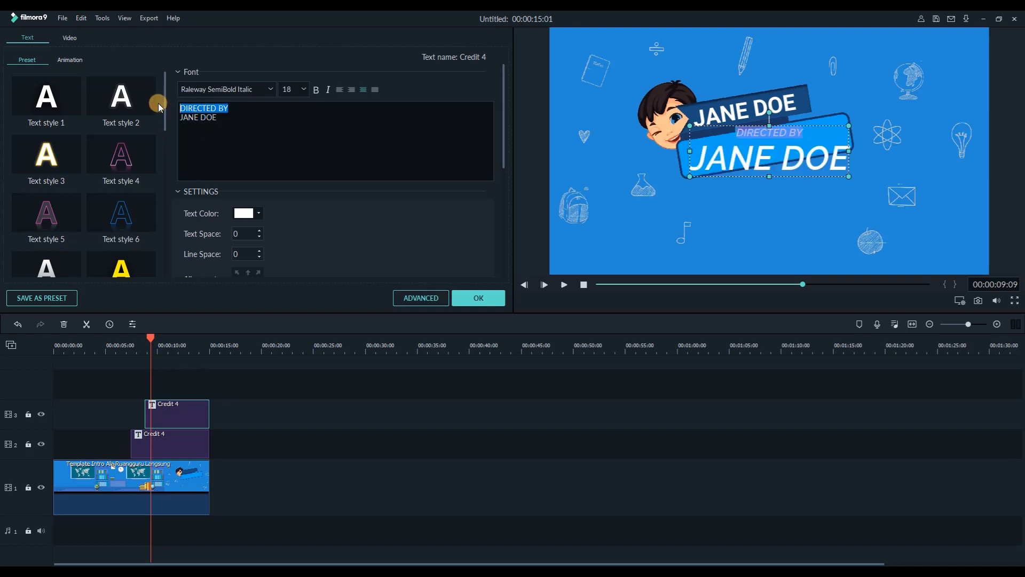
{"action": "key", "text": "BackSpace"}
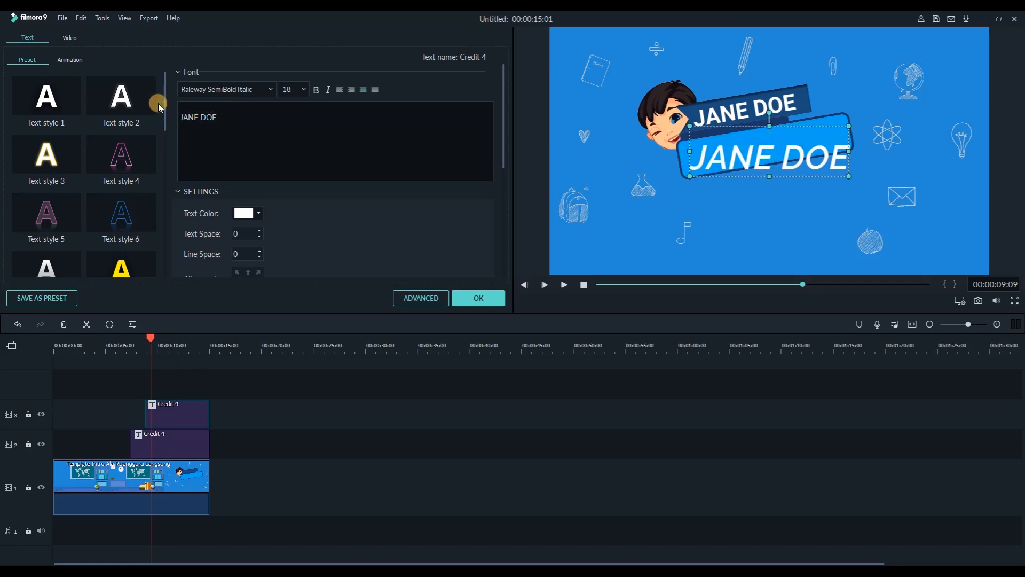
{"action": "key", "text": "Delete"}
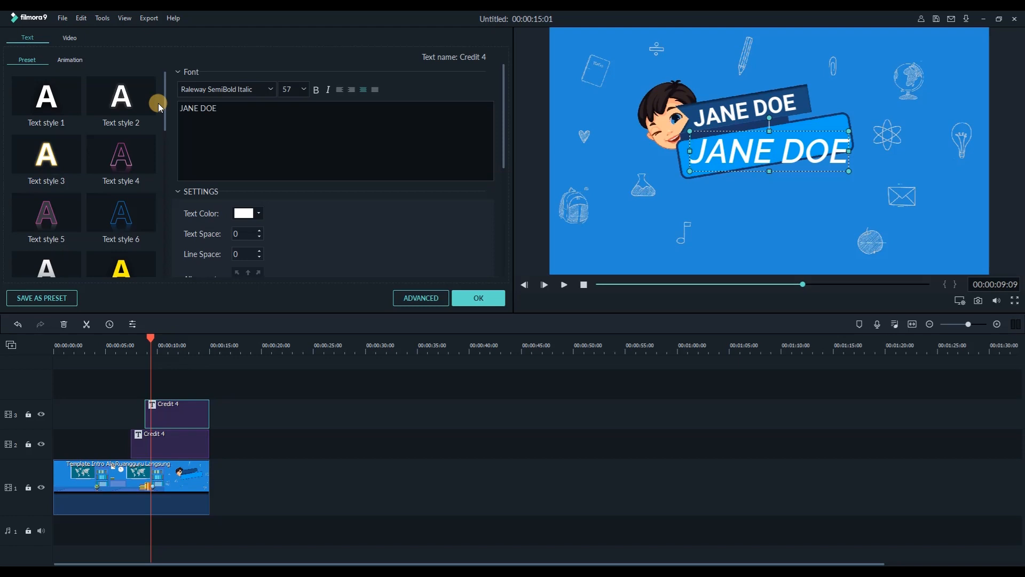
Replace the second title's name text with "Channelku".
{"action": "key", "text": "ctrl+a"}
{"action": "type", "text": "C"}
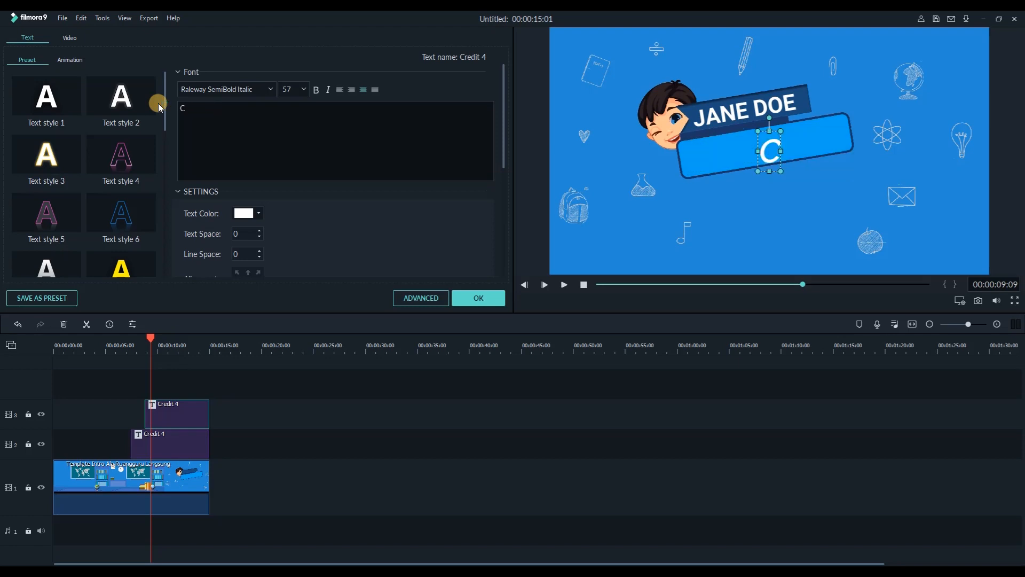
{"action": "type", "text": "hannelku"}
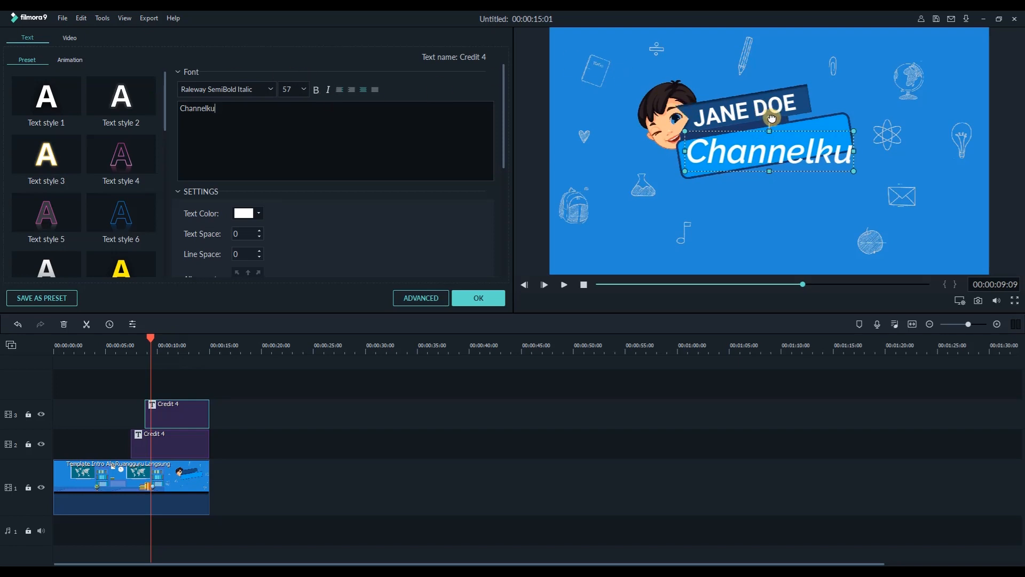
Rotate the "Channelku" title to match the slant of the light blue banner, centre it inside the banner, and apply the text edits.
{"action": "left_click_drag", "start_coordinate": [771, 119], "coordinate": [763, 121]}
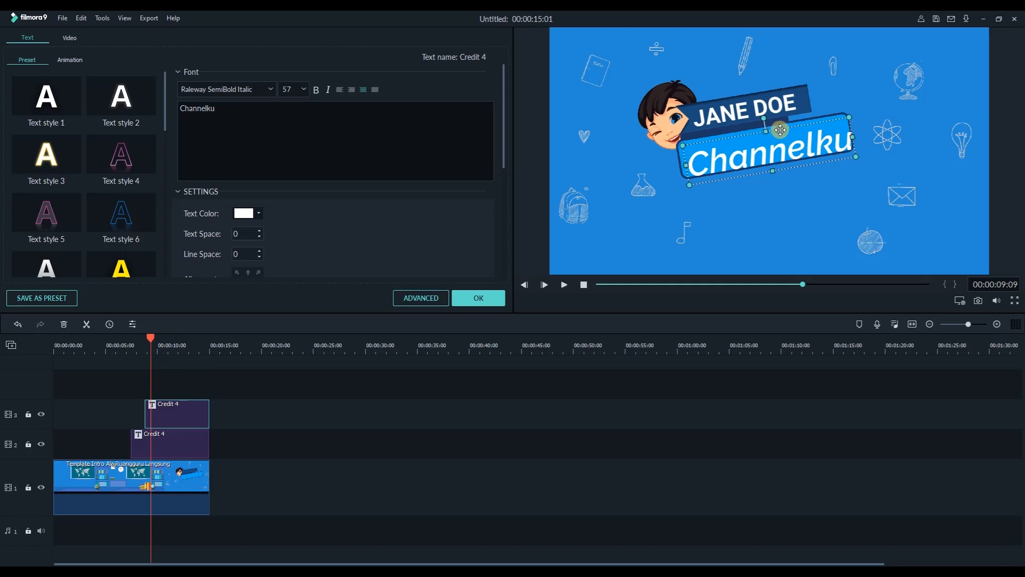
{"action": "left_click_drag", "start_coordinate": [781, 130], "coordinate": [779, 127]}
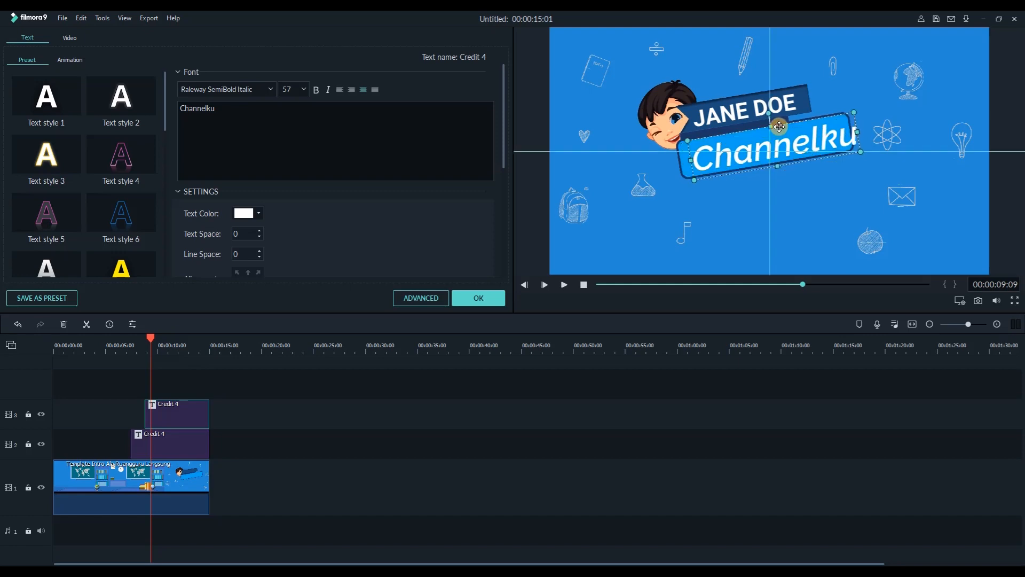
{"action": "left_click_drag", "start_coordinate": [779, 126], "coordinate": [778, 125]}
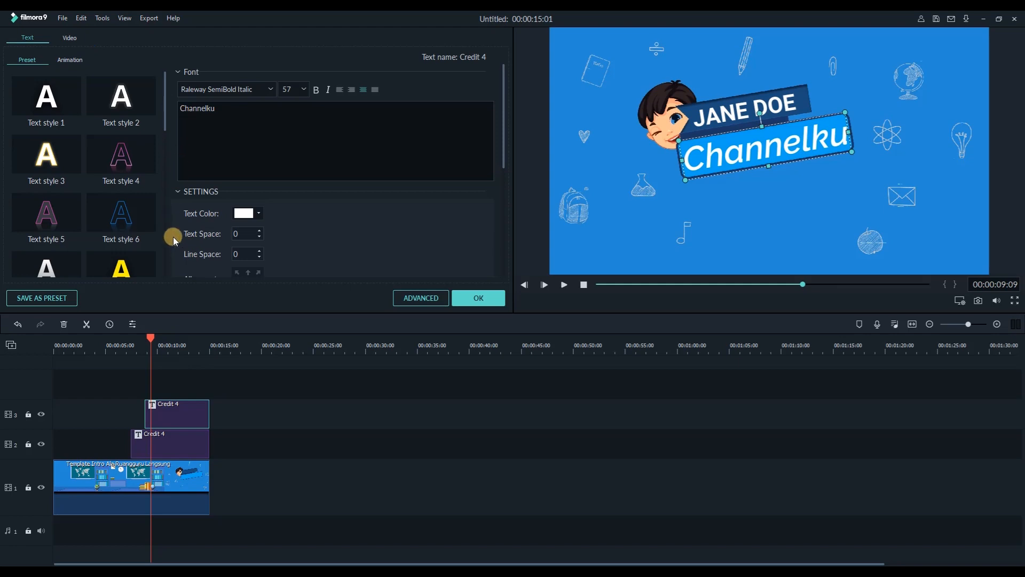
{"action": "left_click", "coordinate": [472, 301]}
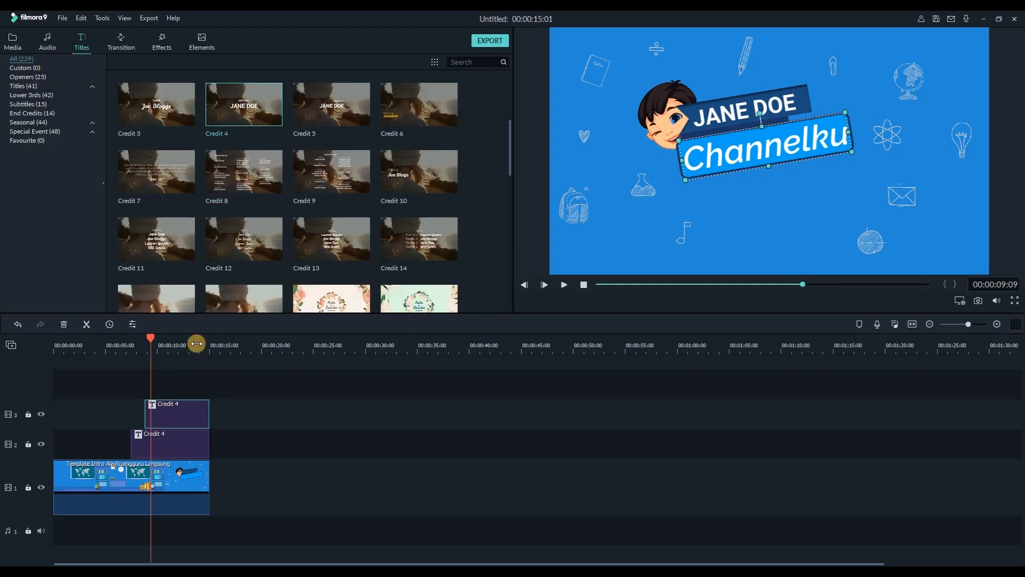
Add a third Credit 4 title on track 4, ending with the intro clip, and show the frame at 00:00:10:23.
{"action": "left_click", "coordinate": [137, 126]}
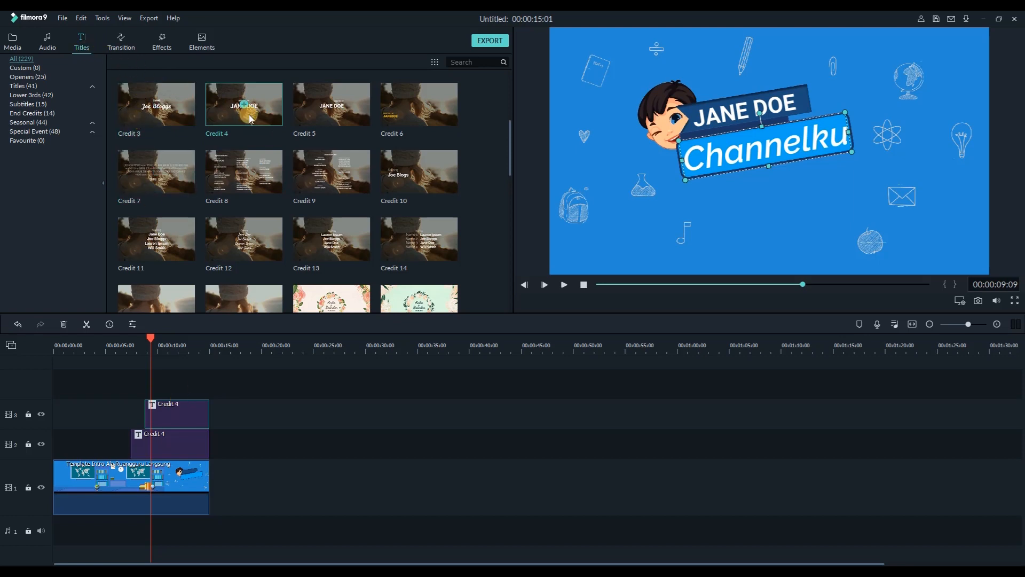
{"action": "left_click_drag", "start_coordinate": [253, 112], "coordinate": [210, 394]}
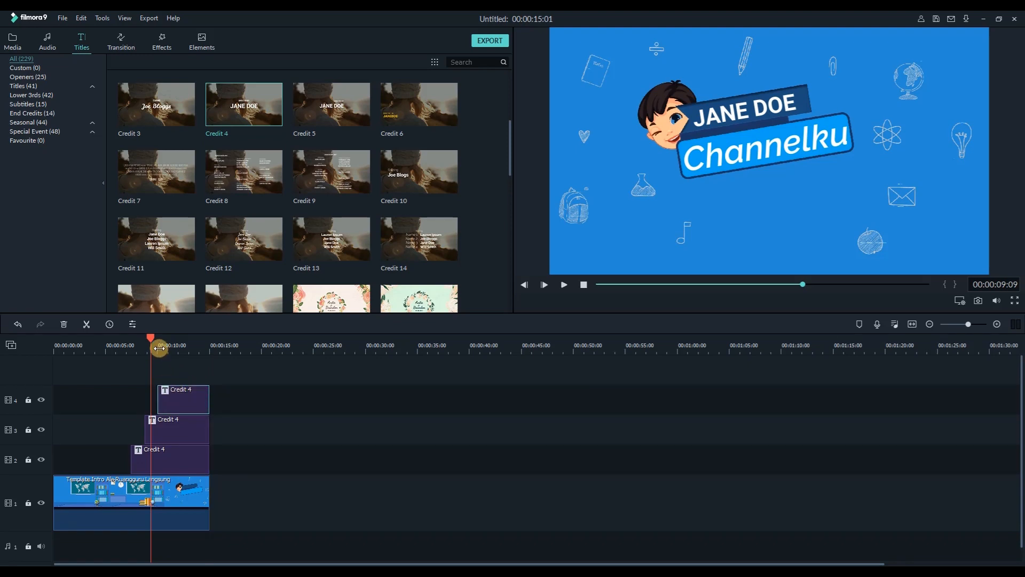
{"action": "scroll", "coordinate": [153, 338], "scroll_direction": "up", "scroll_amount": 2}
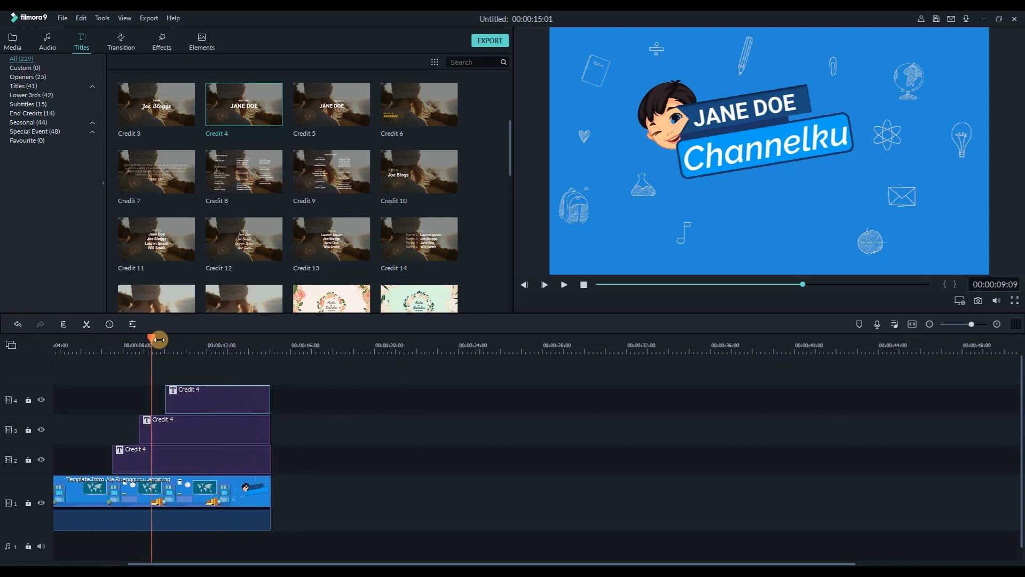
{"action": "left_click_drag", "start_coordinate": [150, 340], "coordinate": [183, 341]}
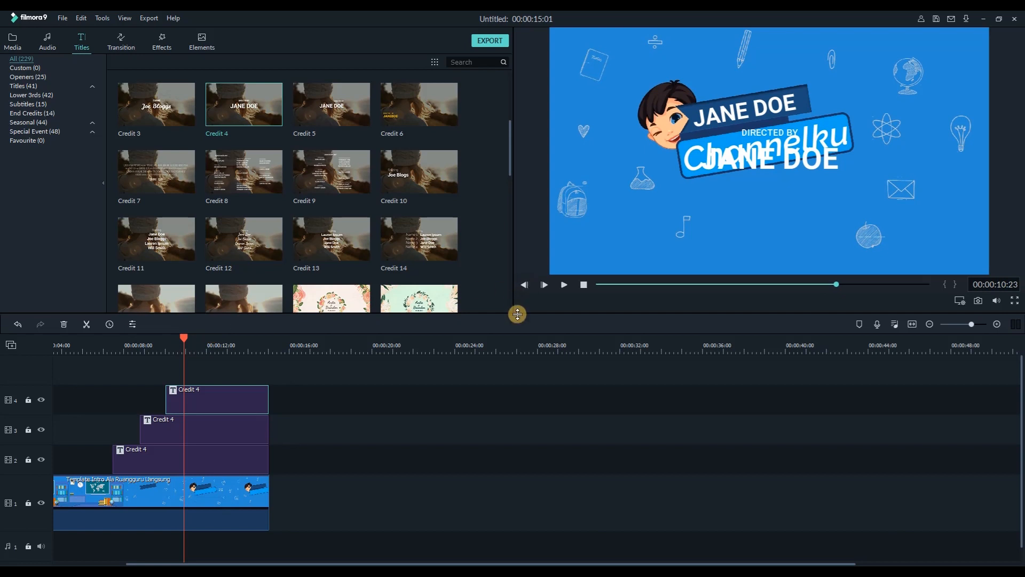
Move the third title's name line below the two banners and delete its "DIRECTED BY" line.
{"action": "left_click", "coordinate": [751, 162]}
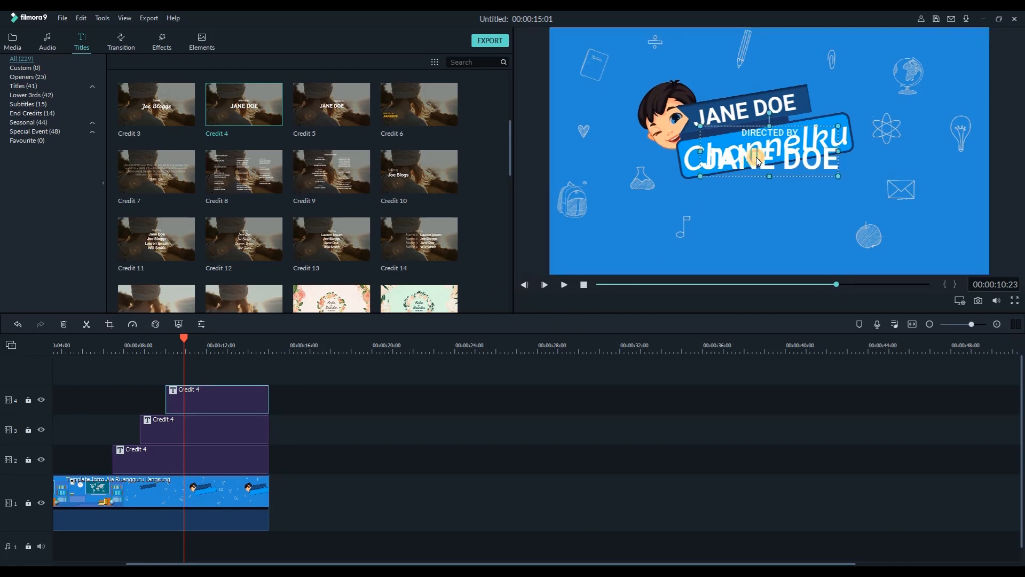
{"action": "left_click_drag", "start_coordinate": [763, 158], "coordinate": [742, 186]}
{"action": "double_click", "coordinate": [772, 185]}
{"action": "key", "text": "BackSpace"}
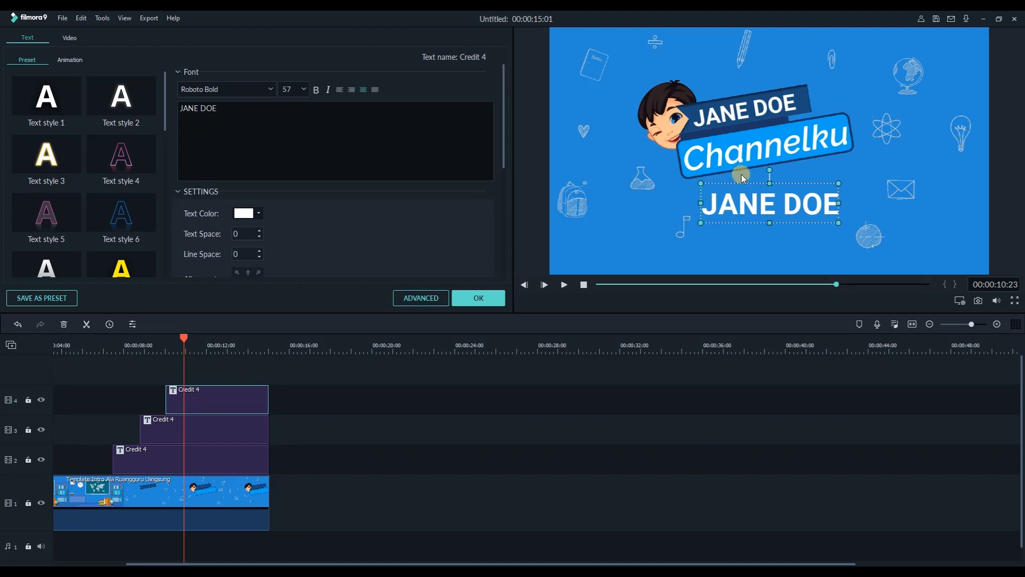
Replace the third title's remaining placeholder name with "Materi" and show the frame at 00:00:10:10.
{"action": "left_click_drag", "start_coordinate": [712, 204], "coordinate": [827, 198]}
{"action": "key", "text": "BackSpace"}
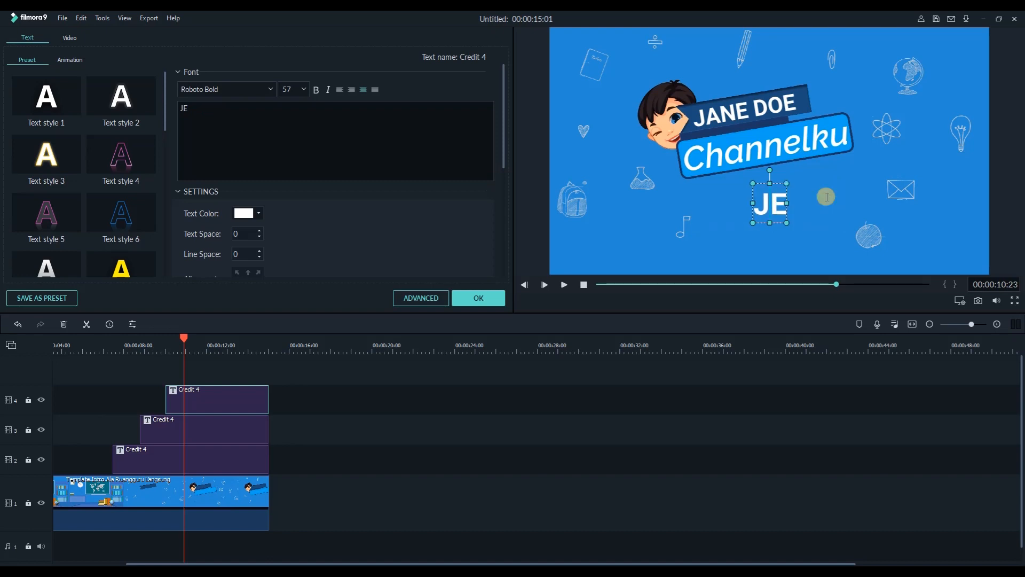
{"action": "key", "text": "BackSpace"}
{"action": "key", "text": "BackSpace"}
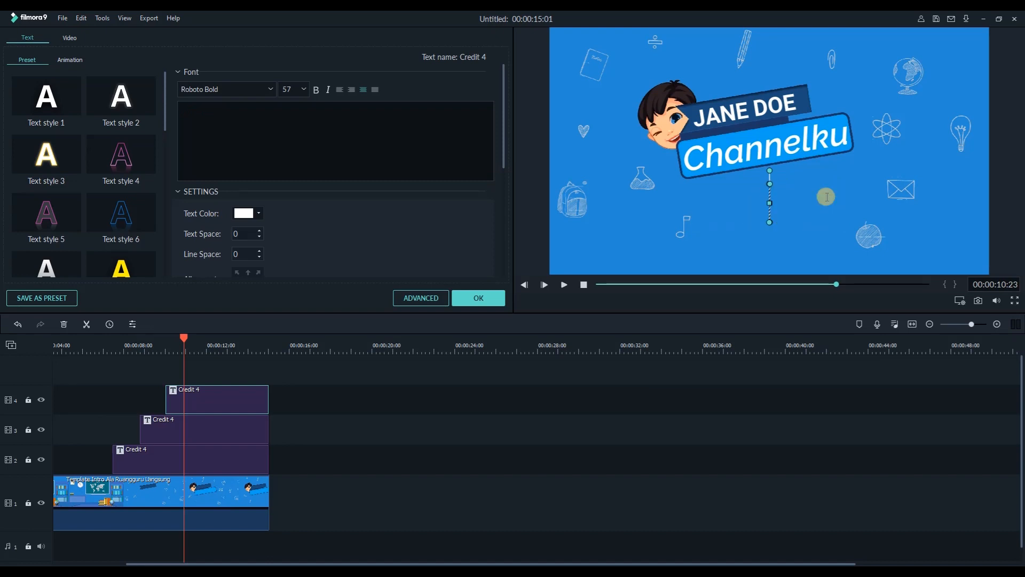
{"action": "type", "text": "ater"}
{"action": "key", "text": "Home"}
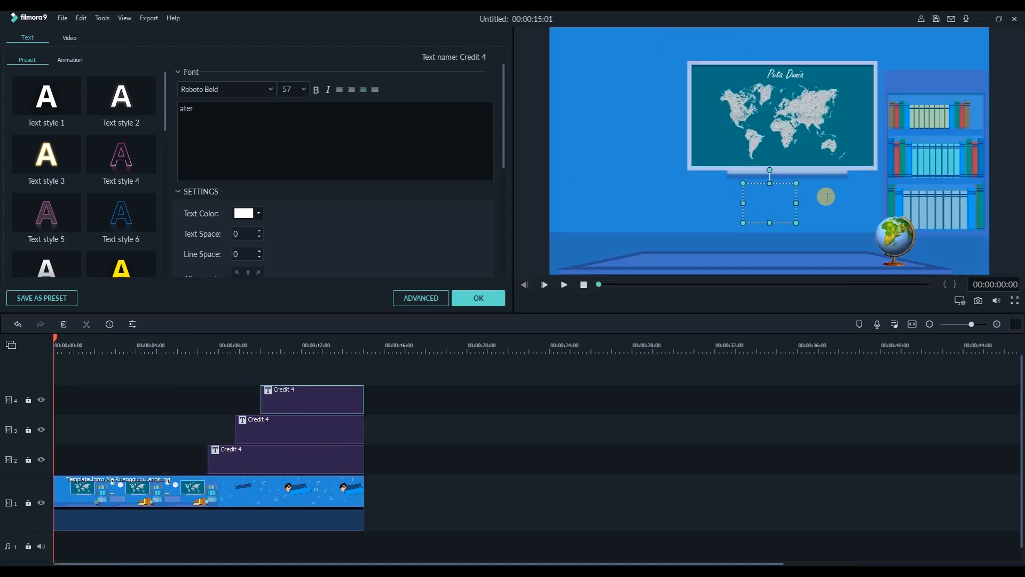
{"action": "type", "text": "N"}
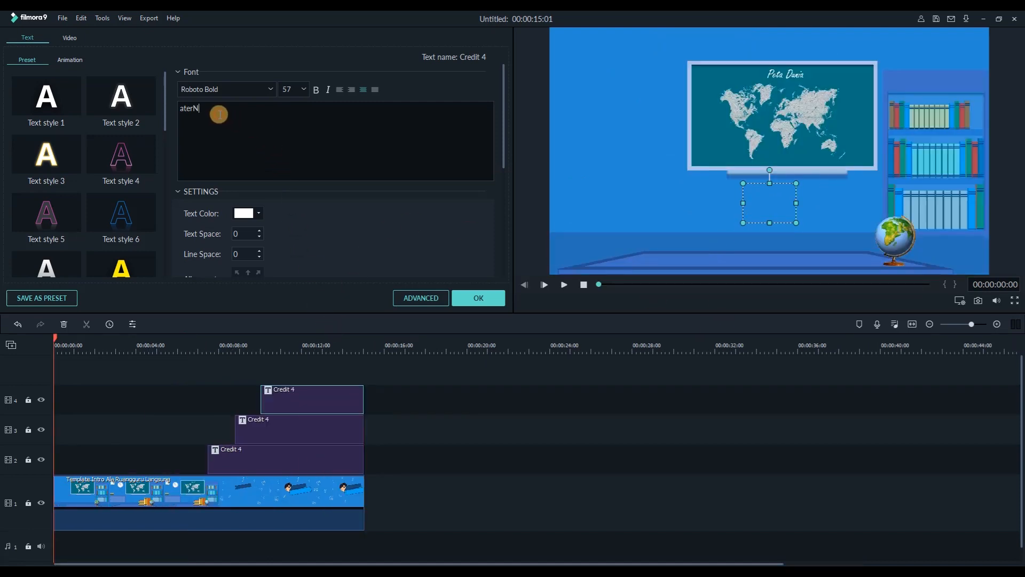
{"action": "left_click", "coordinate": [268, 349]}
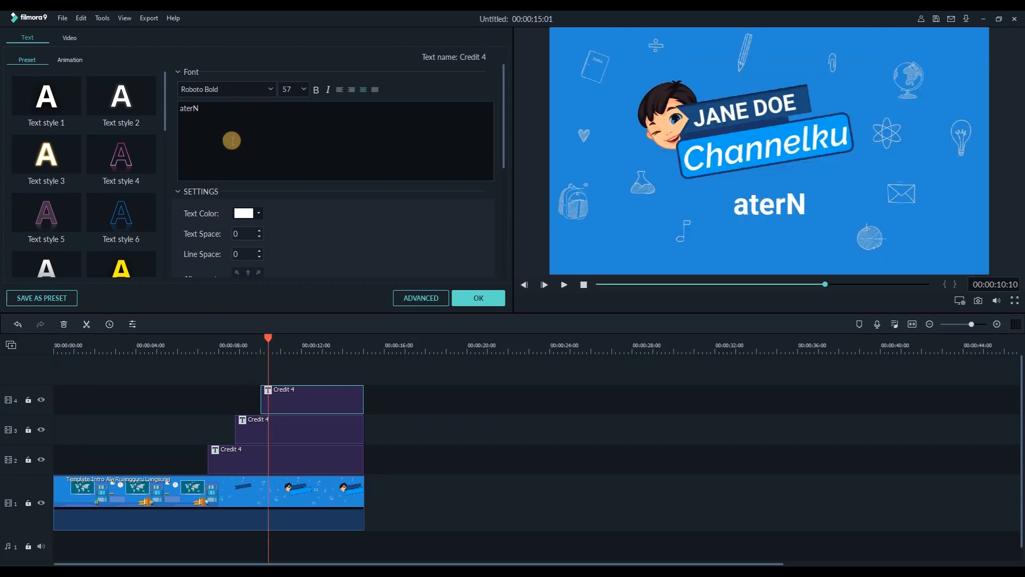
{"action": "left_click_drag", "start_coordinate": [212, 110], "coordinate": [147, 107]}
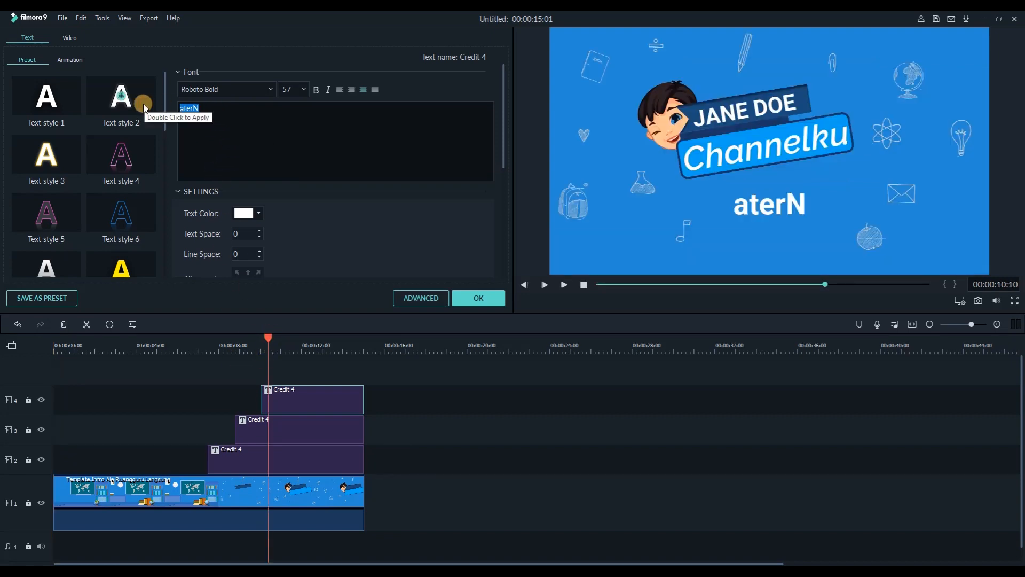
{"action": "type", "text": "Materi"}
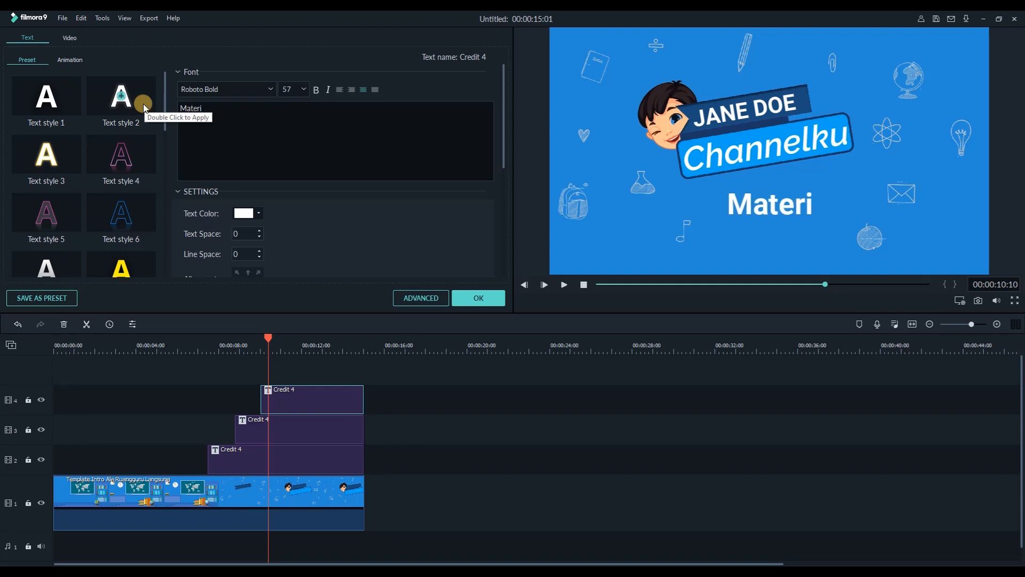
Set the "Materi" title's font to Ravie and apply the text edits.
{"action": "left_click", "coordinate": [270, 89]}
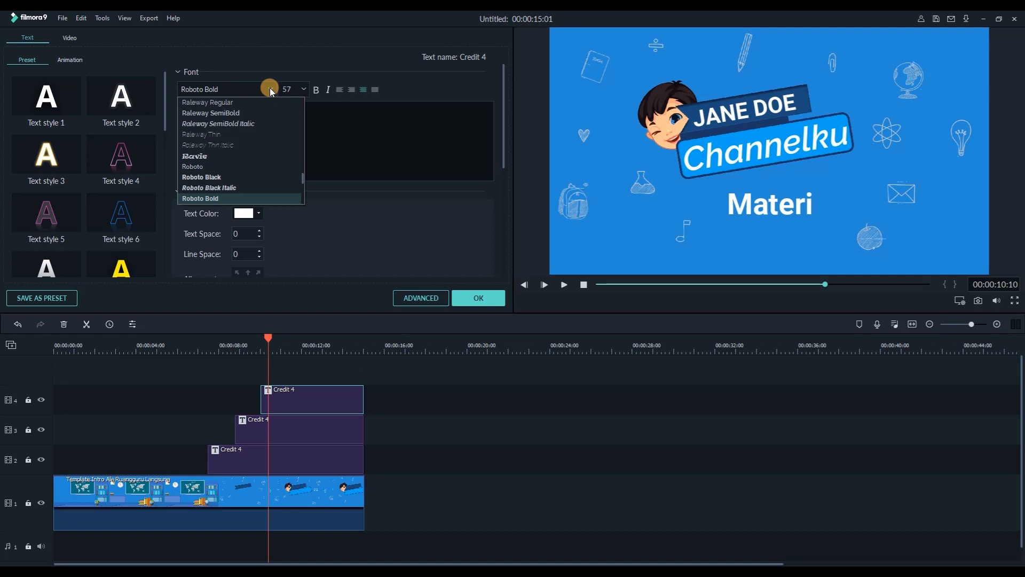
{"action": "left_click", "coordinate": [307, 90]}
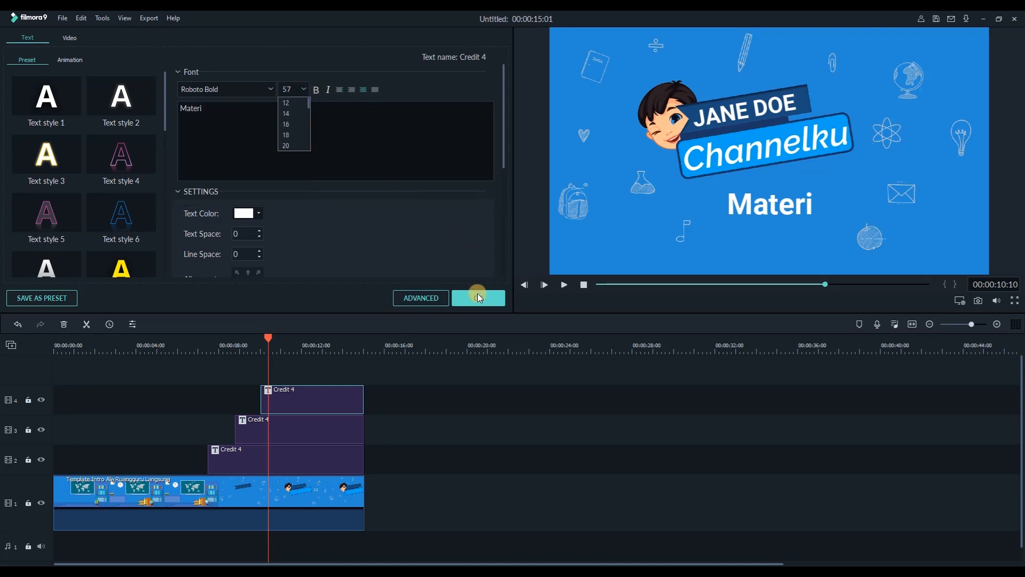
{"action": "left_click", "coordinate": [269, 90]}
{"action": "left_click", "coordinate": [269, 90]}
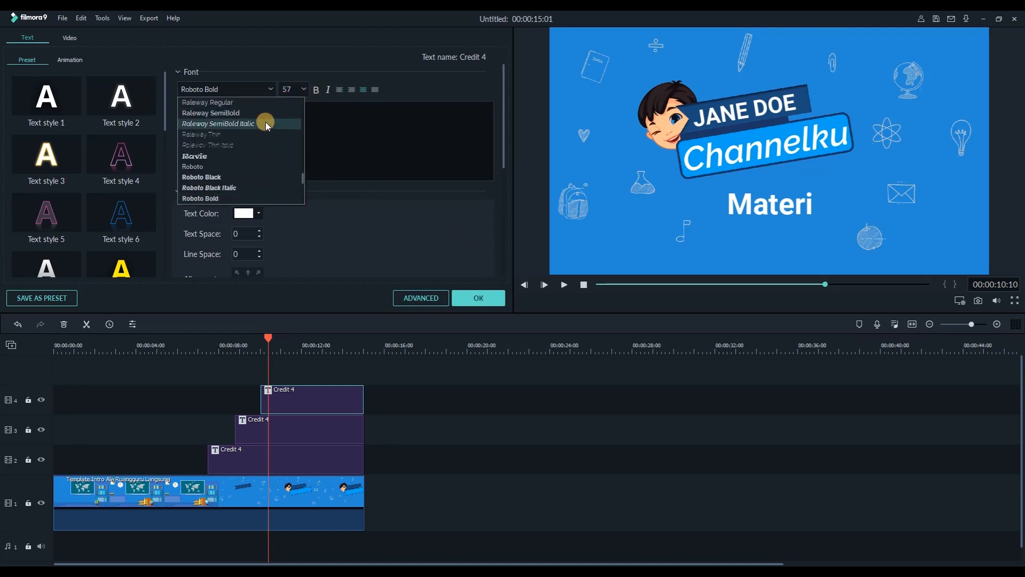
{"action": "left_click", "coordinate": [246, 155]}
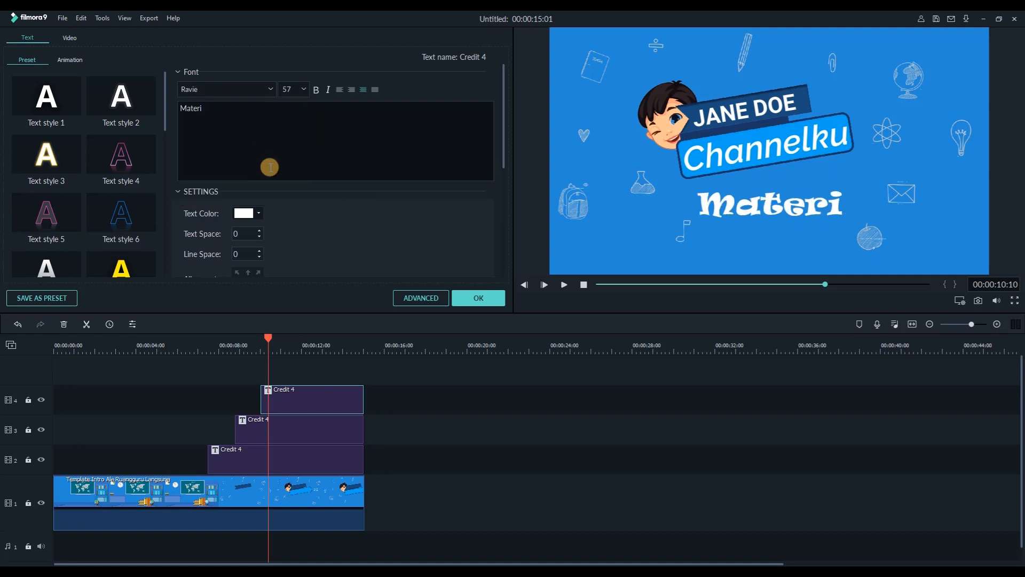
{"action": "left_click", "coordinate": [493, 296]}
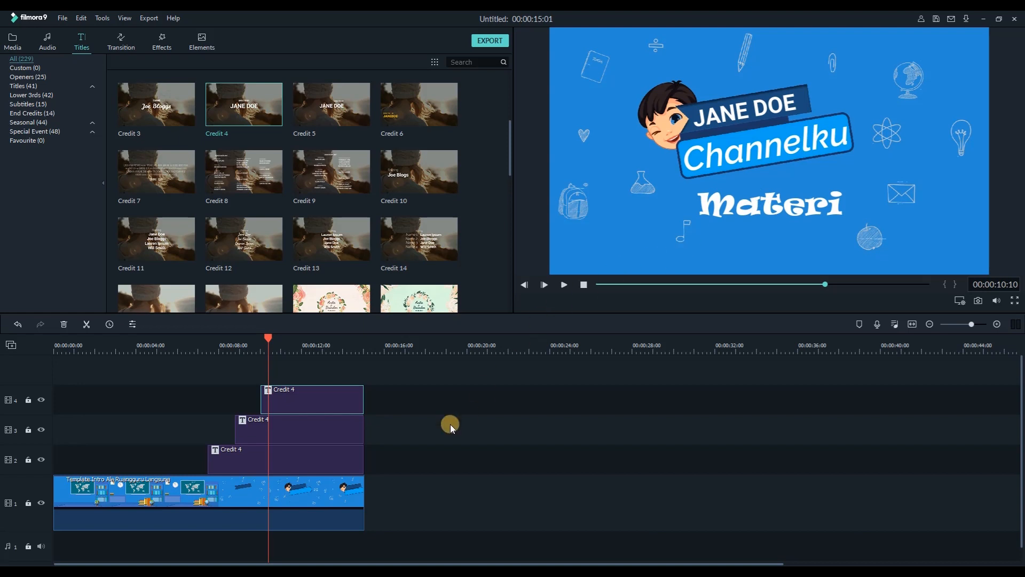
Play the sequence from 00:00:06:19 to check the timing of all three titles.
{"action": "left_click", "coordinate": [194, 346]}
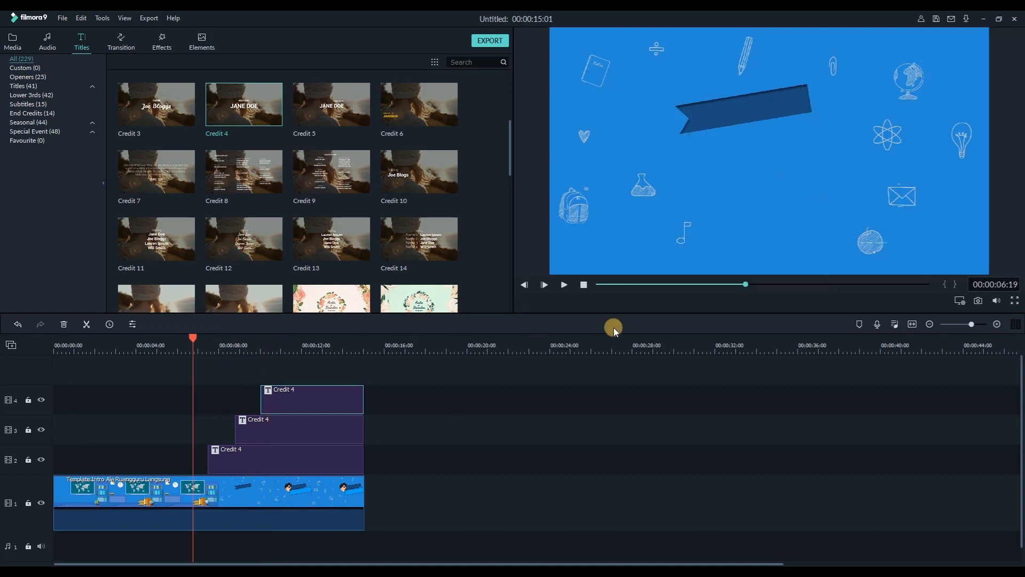
{"action": "left_click", "coordinate": [564, 284]}
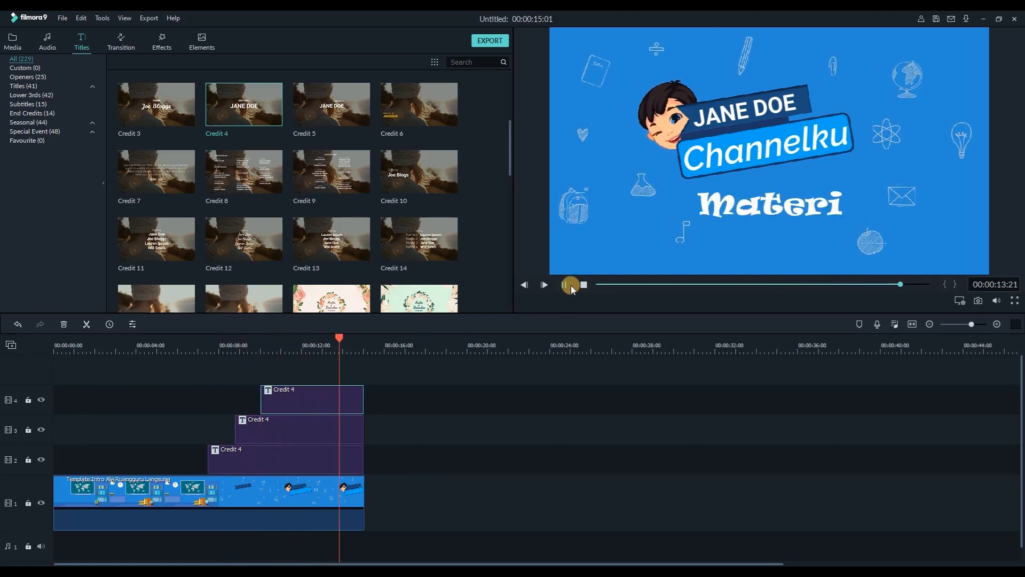
{"action": "left_click", "coordinate": [584, 285]}
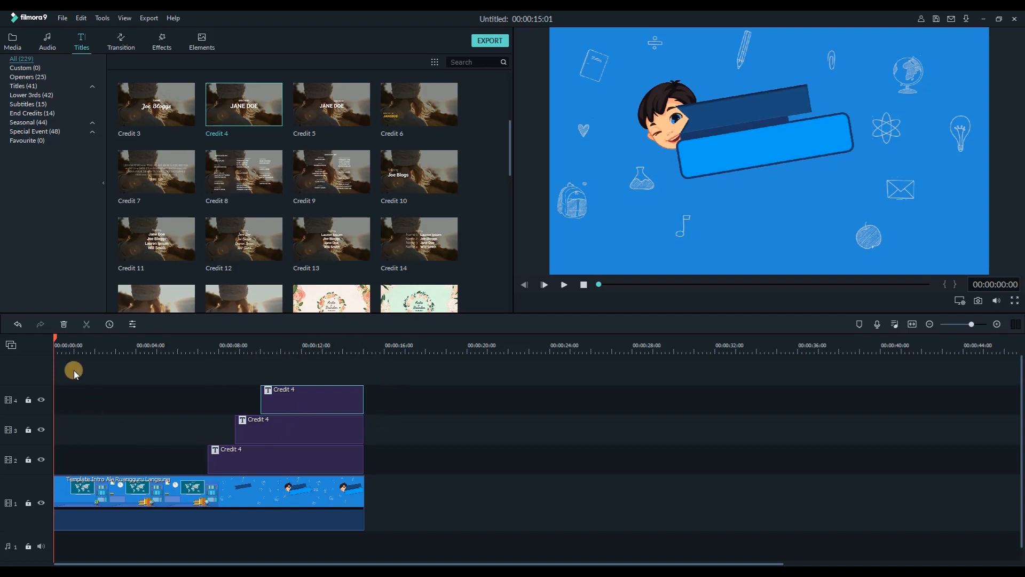
Step through the intro from its opening scene to 00:00:12:17 to review the animation and the three titles.
{"action": "left_click", "coordinate": [73, 348]}
{"action": "left_click", "coordinate": [92, 348]}
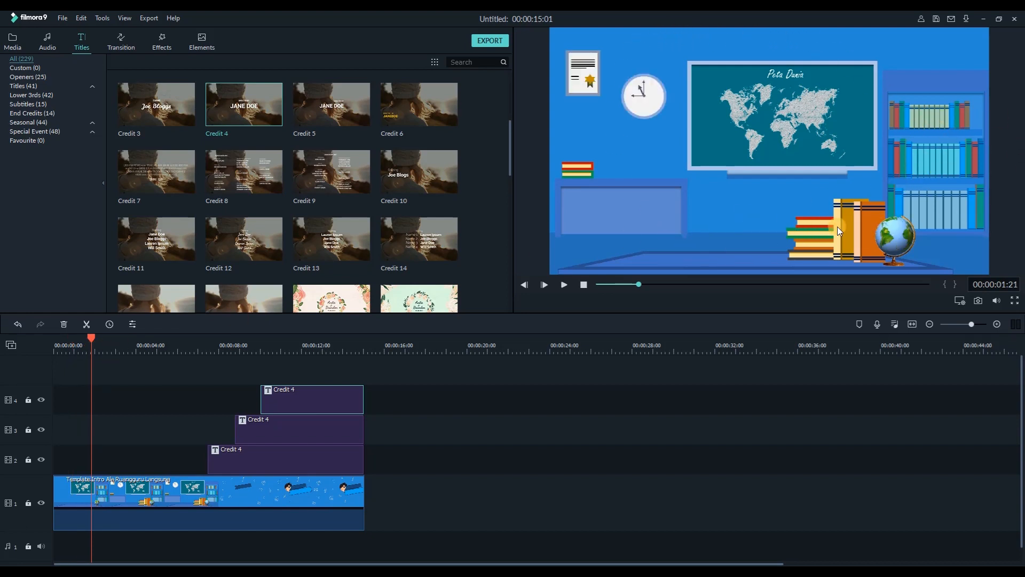
{"action": "left_click", "coordinate": [127, 347]}
{"action": "left_click", "coordinate": [140, 348]}
{"action": "left_click", "coordinate": [165, 348]}
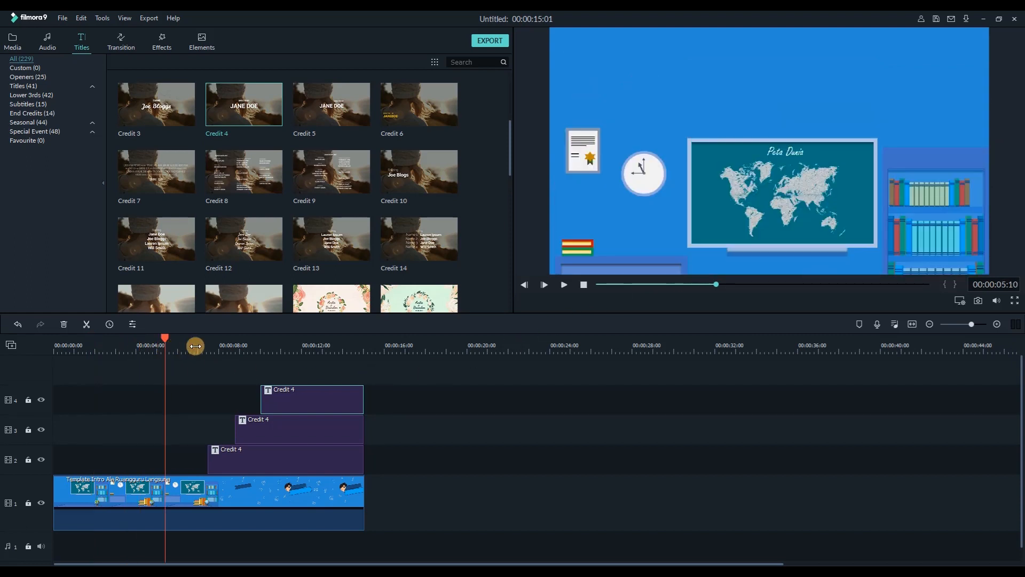
{"action": "left_click", "coordinate": [194, 348]}
{"action": "left_click", "coordinate": [217, 348]}
{"action": "left_click", "coordinate": [250, 347]}
{"action": "left_click", "coordinate": [268, 347]}
{"action": "left_click", "coordinate": [315, 347]}
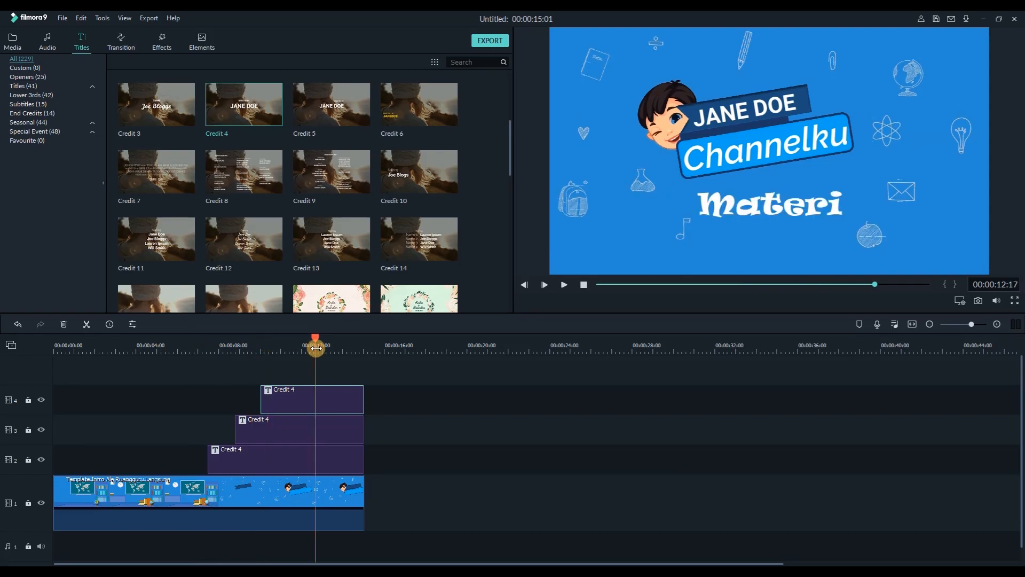